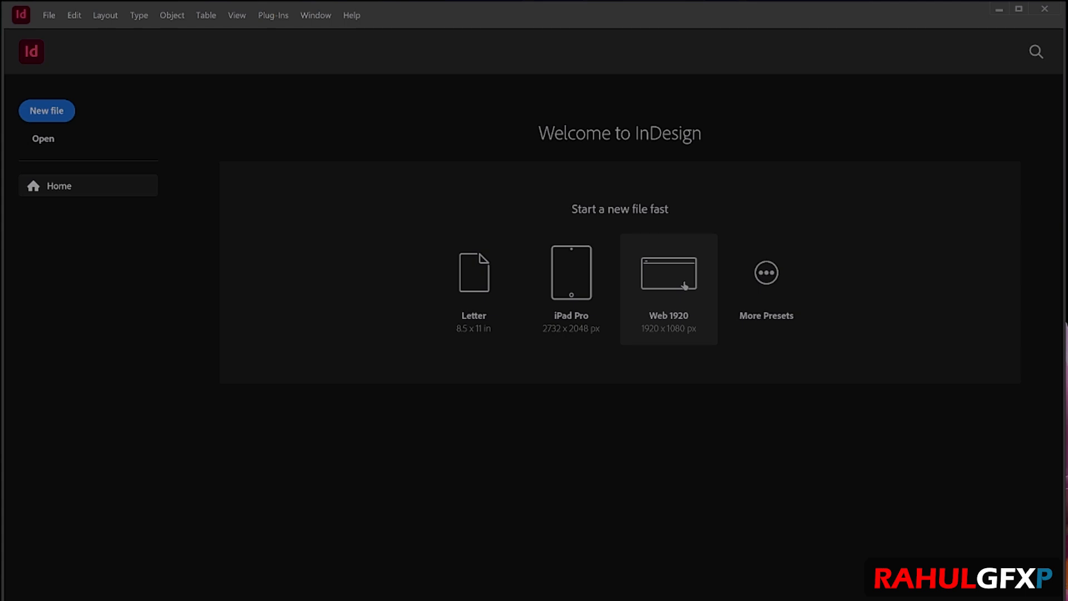
# Step: Check the measurement units offered for a new document and leave without creating one
pyautogui.click(53, 115)
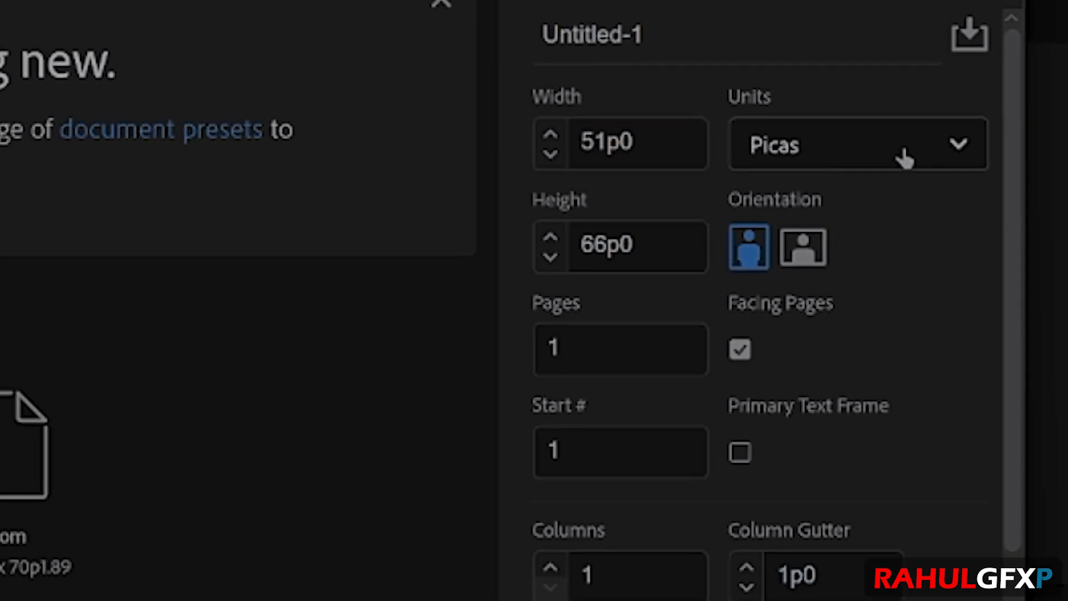
pyautogui.click(904, 158)
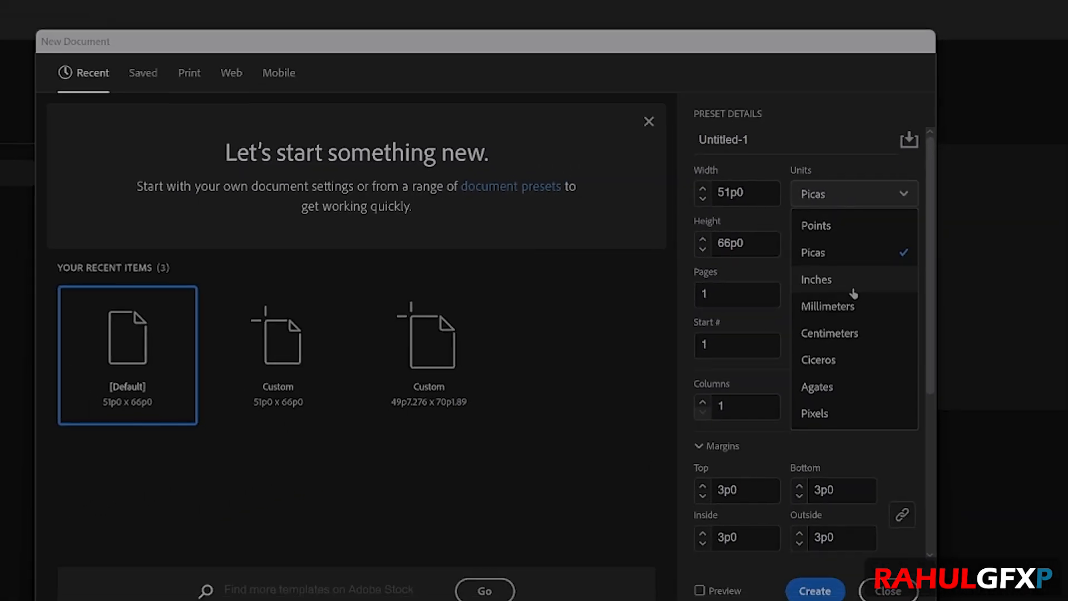
pyautogui.click(883, 551)
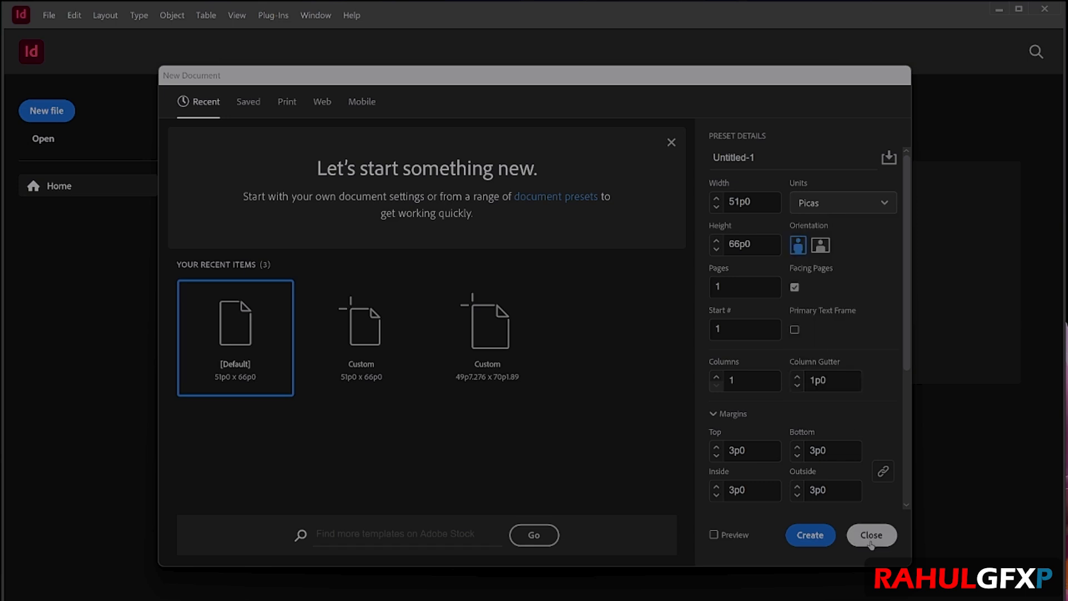
pyautogui.click(871, 533)
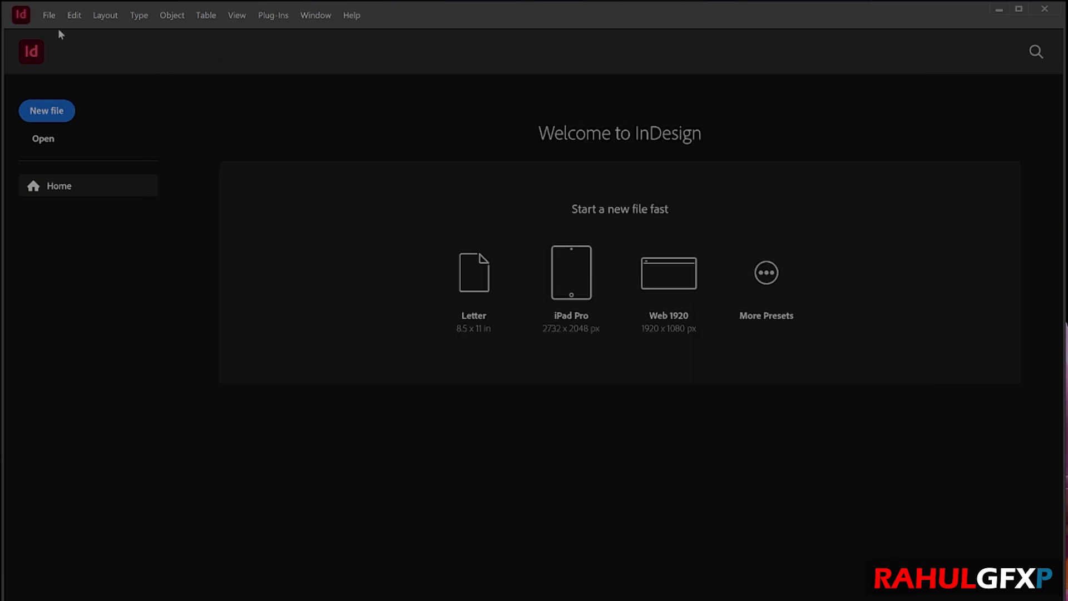
# Step: Set both the horizontal and vertical ruler units to Inches in the Units & Increments preferences
pyautogui.click(50, 15)
pyautogui.moveTo(74, 15)
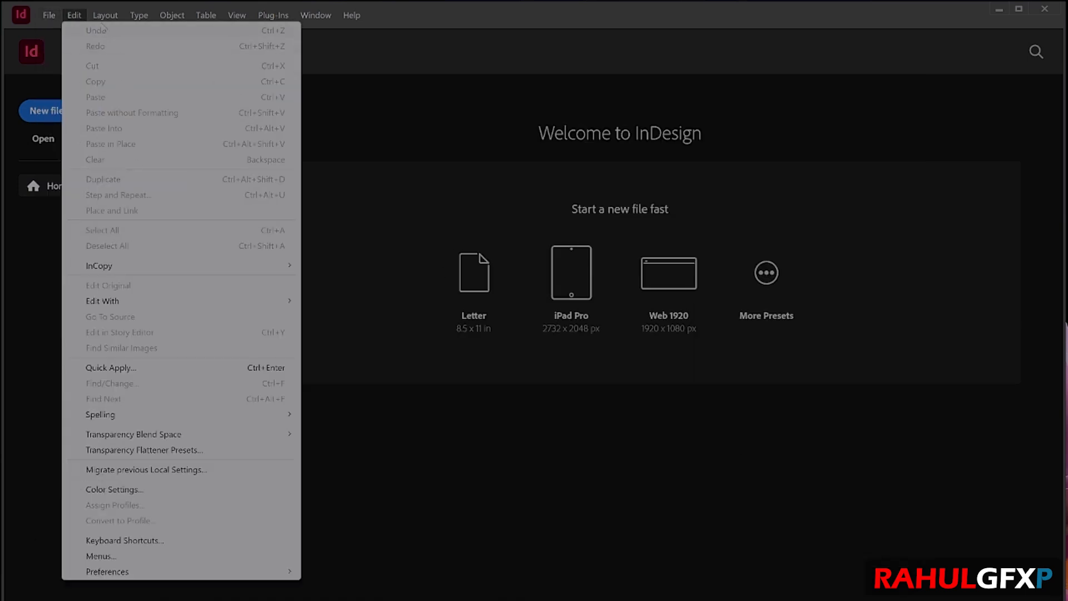
pyautogui.moveTo(137, 572)
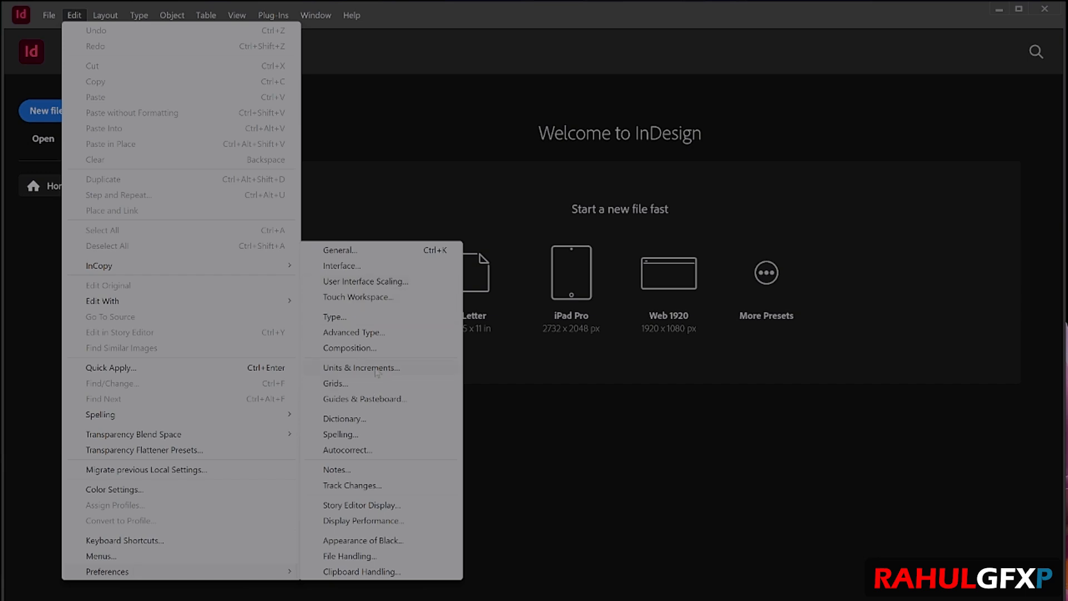
pyautogui.click(351, 252)
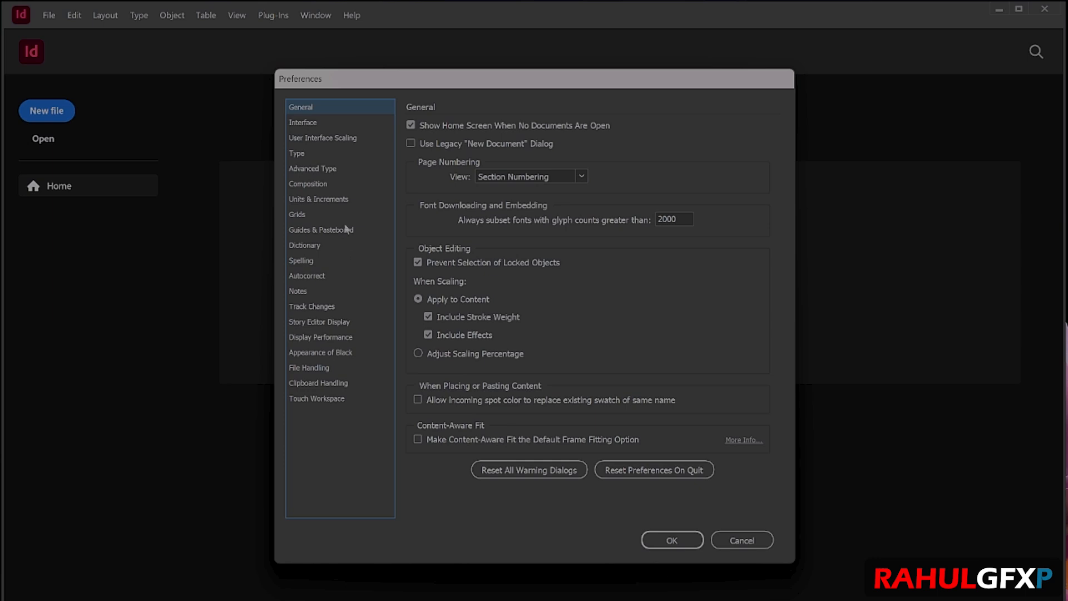
pyautogui.click(324, 204)
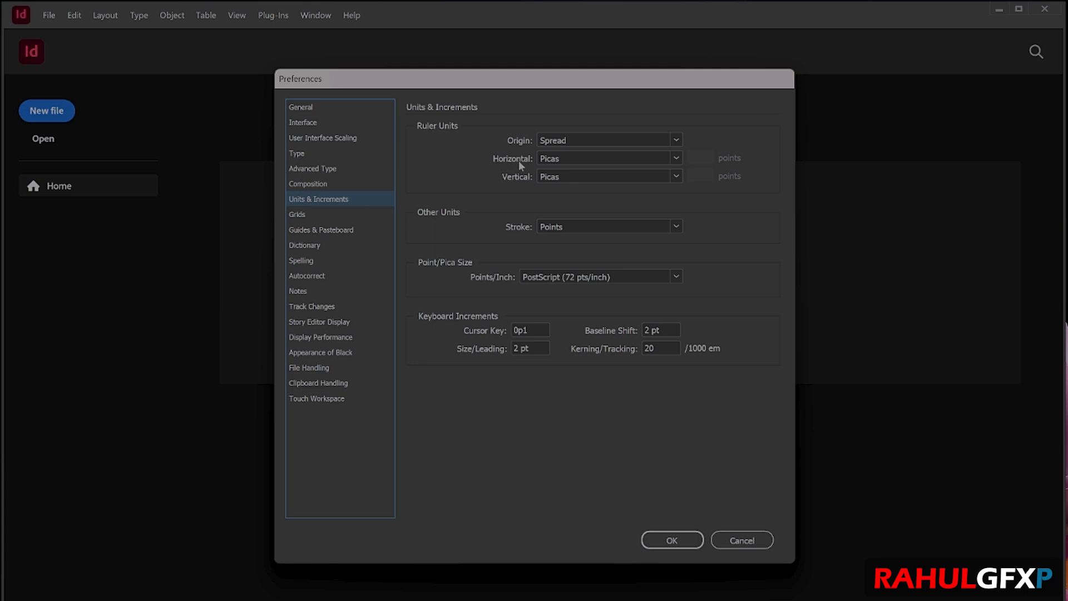
pyautogui.click(676, 158)
pyautogui.click(622, 204)
pyautogui.click(675, 177)
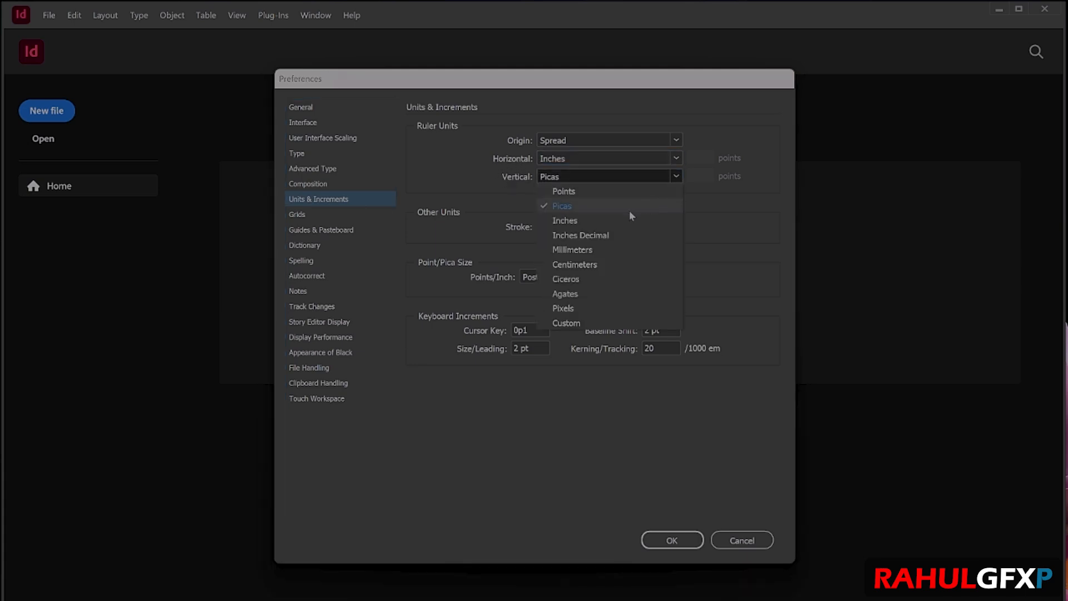
pyautogui.click(616, 221)
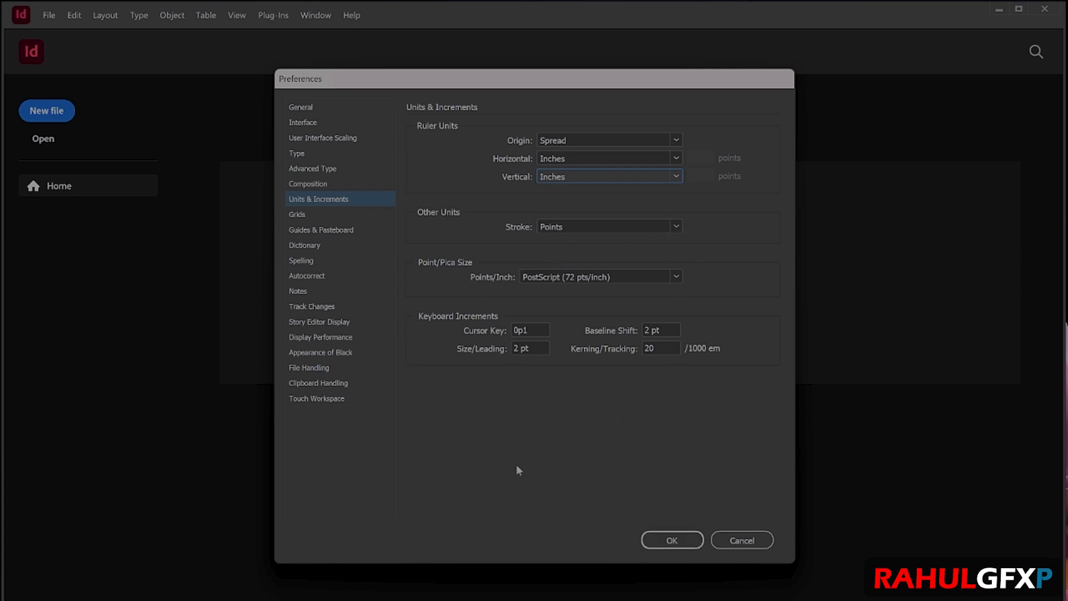
pyautogui.click(671, 539)
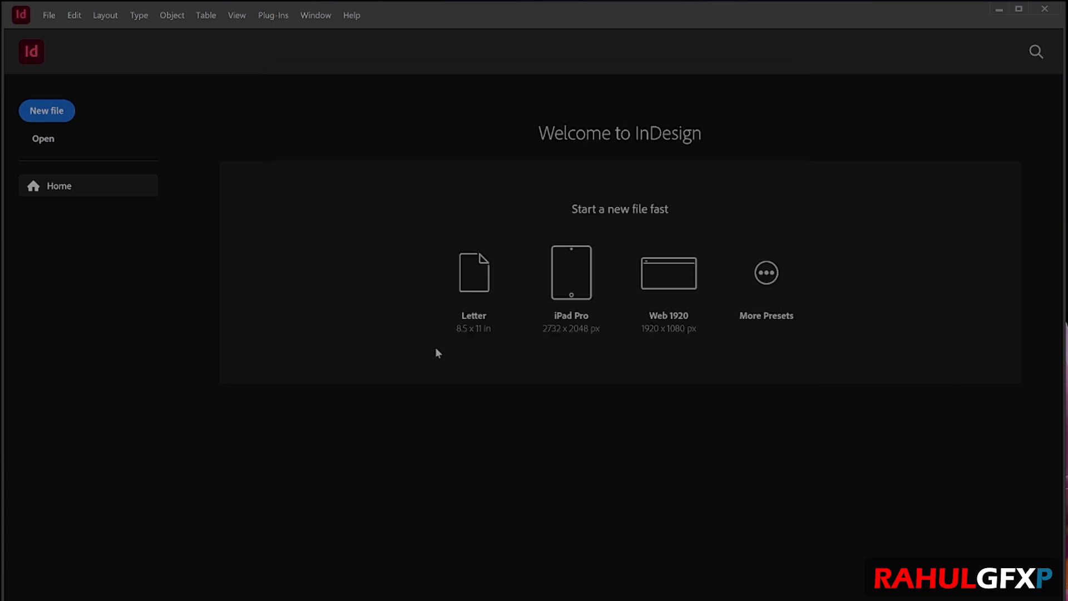
# Step: Check the default units in the new document settings again and leave without creating a document
pyautogui.click(56, 110)
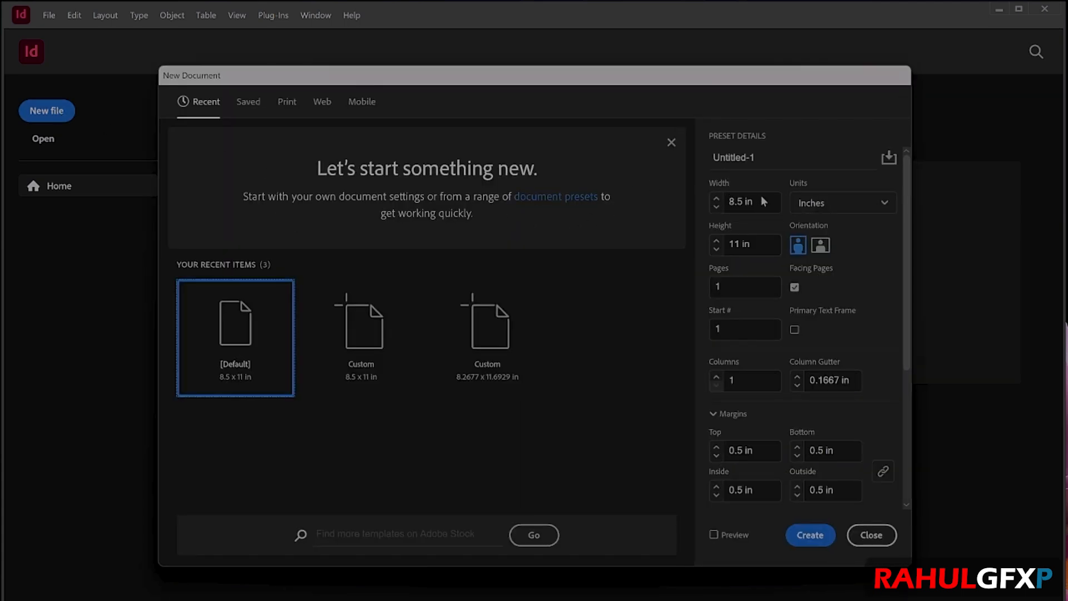
pyautogui.click(853, 214)
pyautogui.click(836, 275)
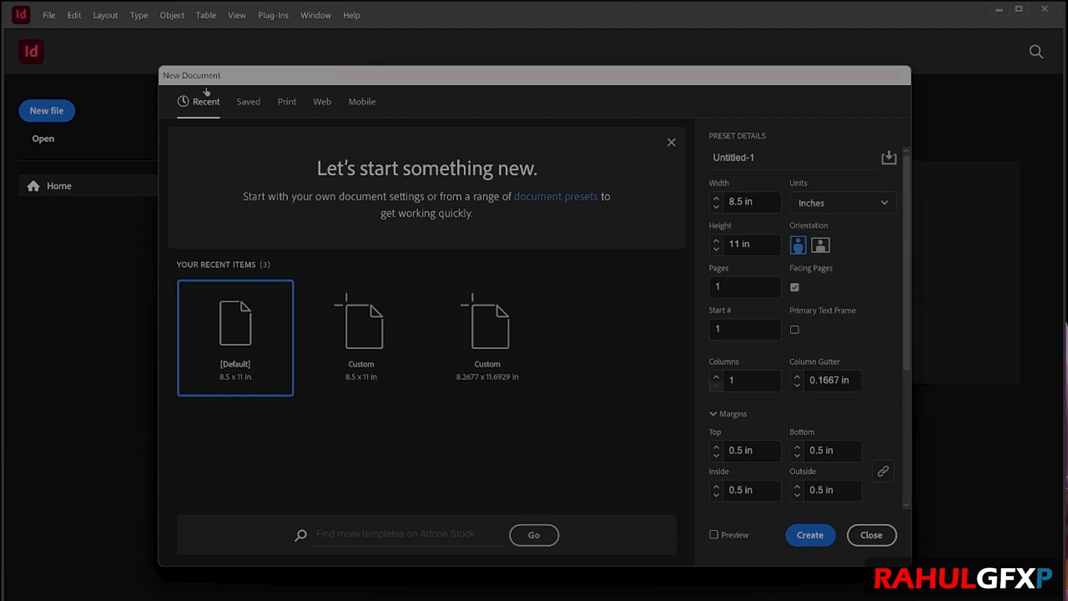
pyautogui.click(871, 534)
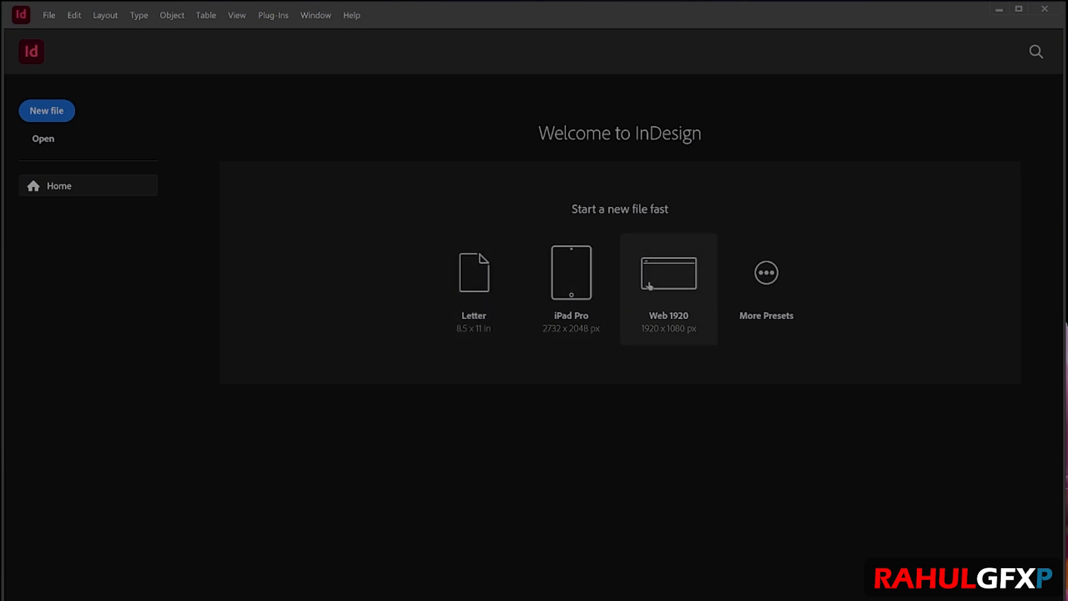
# Step: Start a new document, browse the Saved, Print, Web and Mobile preset categories, and return to the Print presets
pyautogui.click(764, 280)
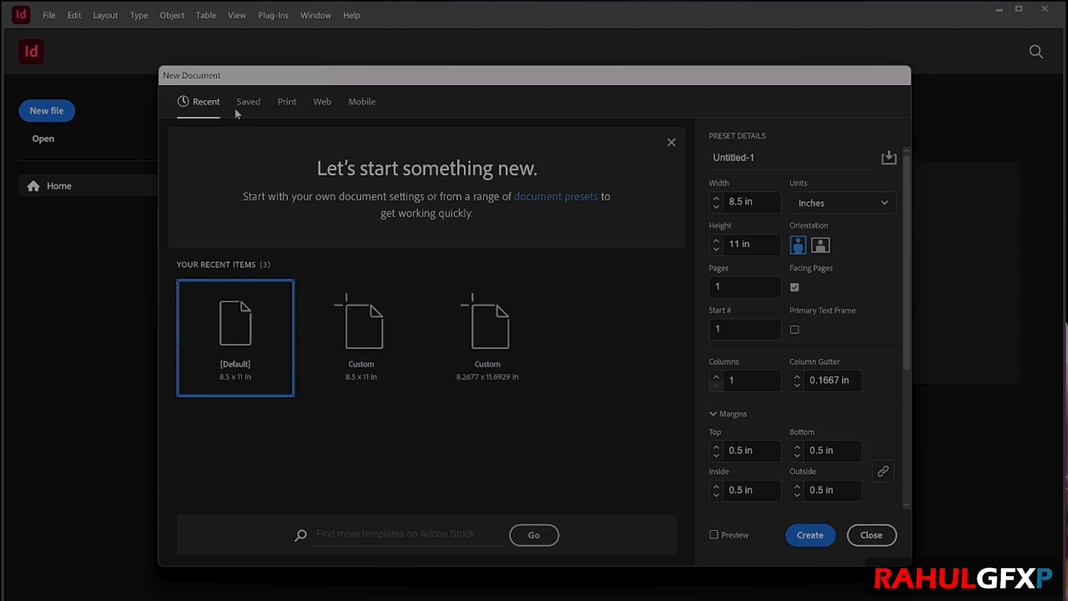
pyautogui.click(242, 104)
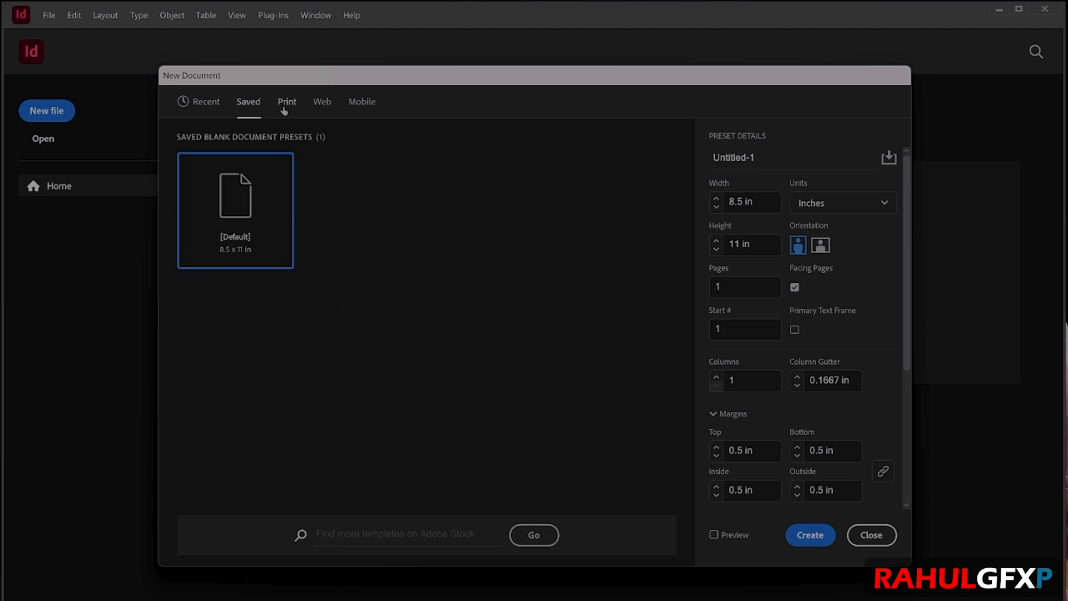
pyautogui.click(286, 106)
pyautogui.click(322, 102)
pyautogui.click(362, 103)
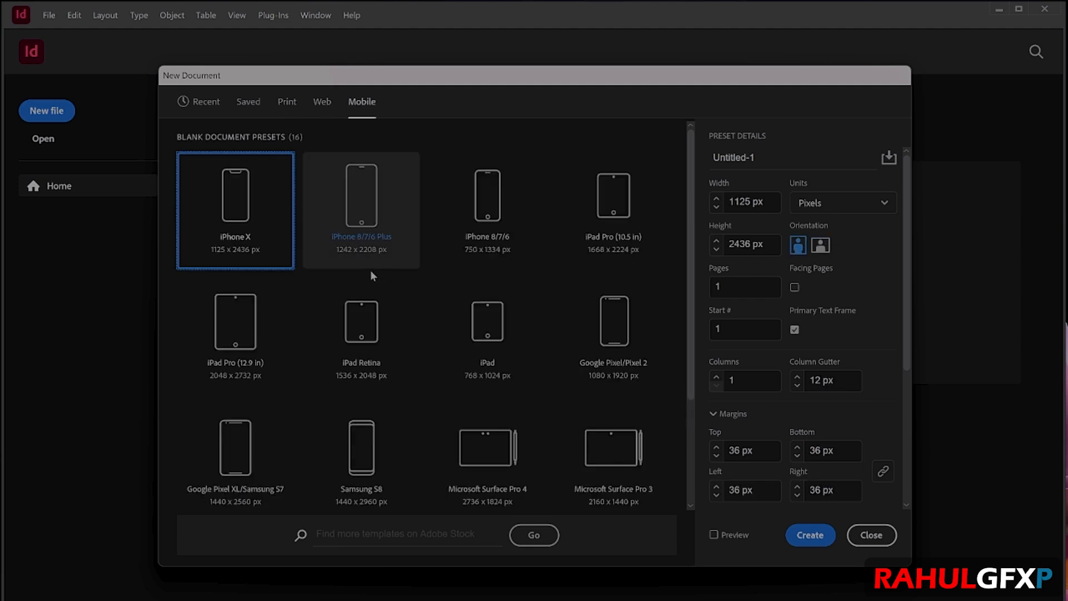
pyautogui.click(286, 105)
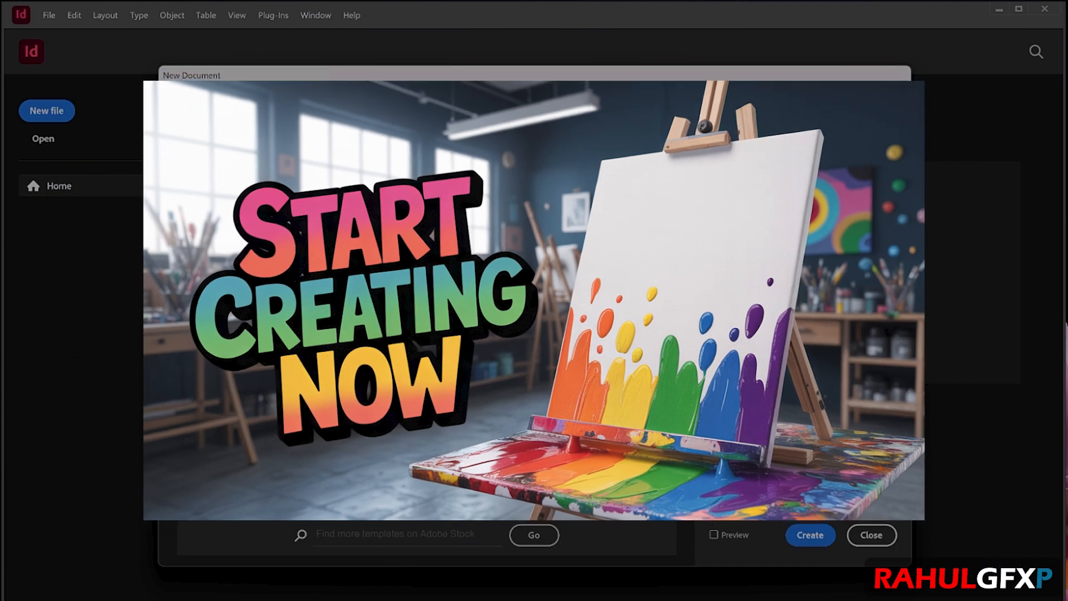
# Step: Name the new document CLASS 1 and choose Inches as its units
pyautogui.write('CLASS 1')
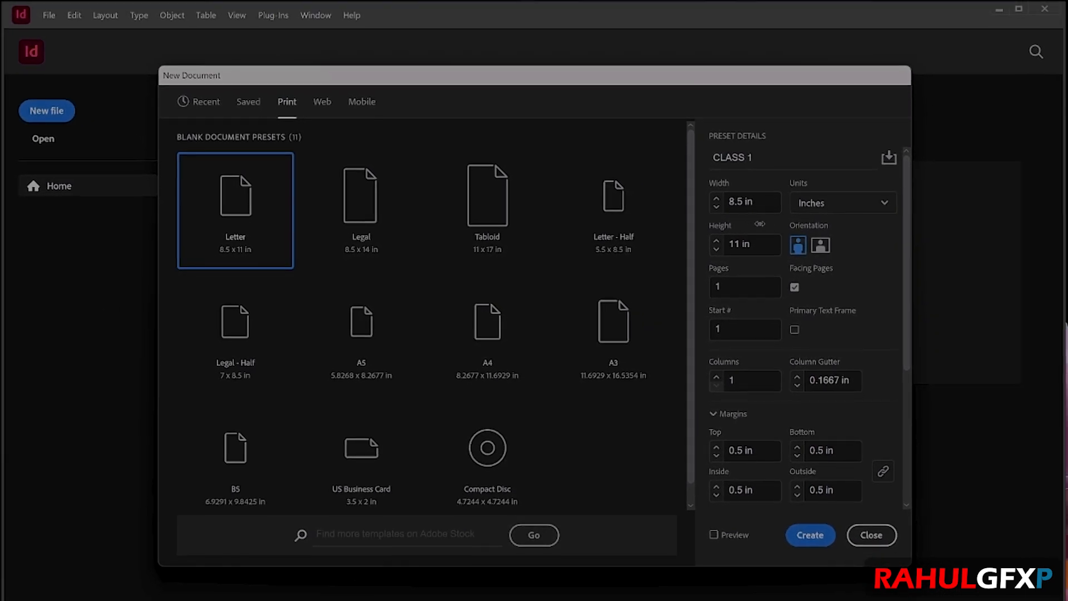
pyautogui.click(877, 205)
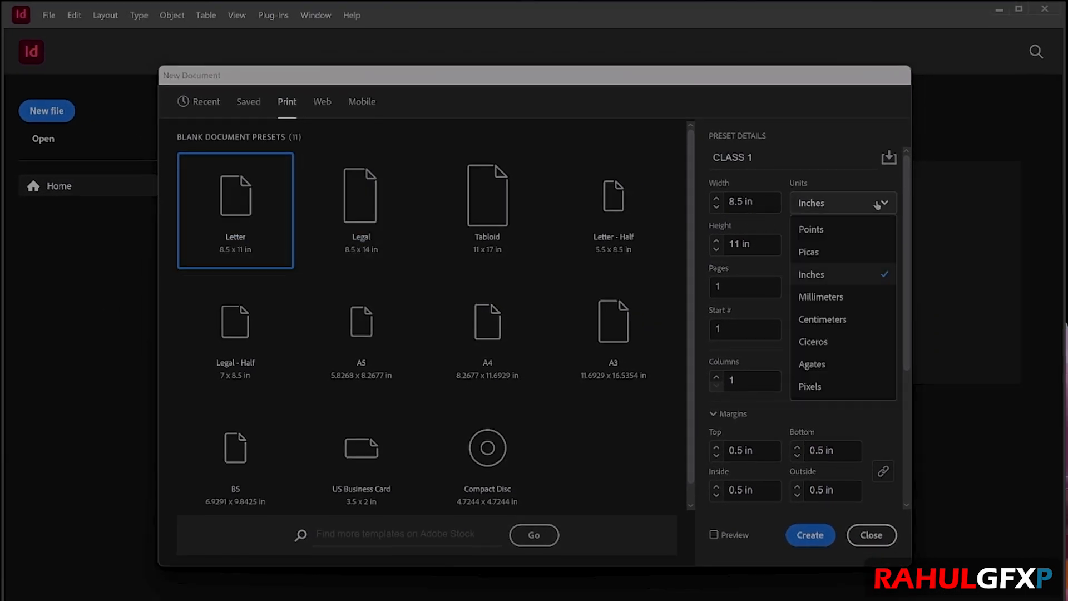
pyautogui.click(884, 274)
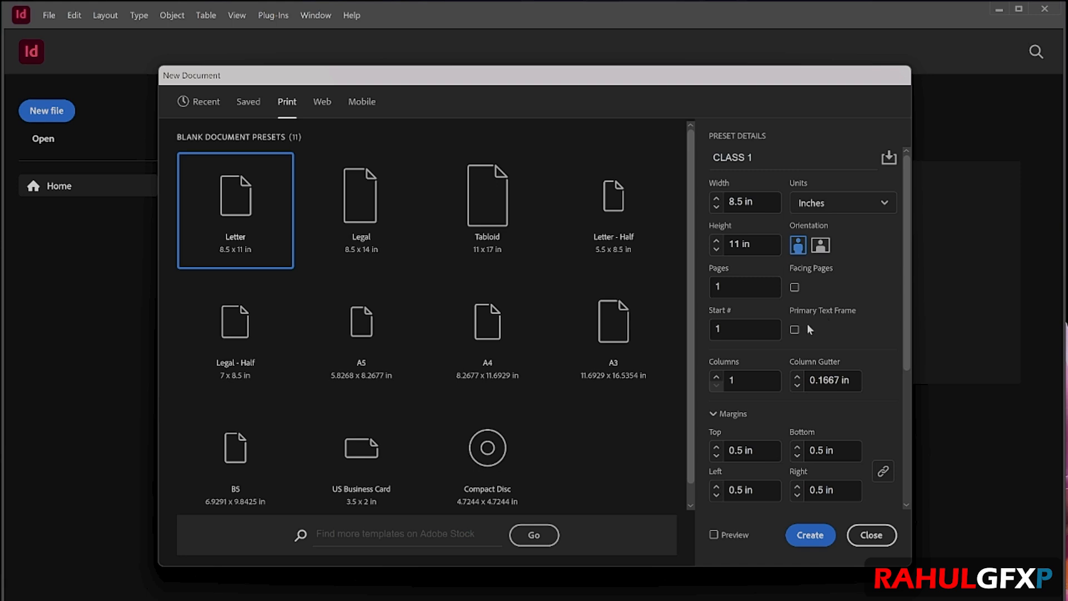
# Step: Examine the start number, column, margin and bleed settings of the new document
pyautogui.click(731, 329)
pyautogui.scroll(-1, 835, 323)
pyautogui.scroll(1, 830, 312)
pyautogui.click(716, 386)
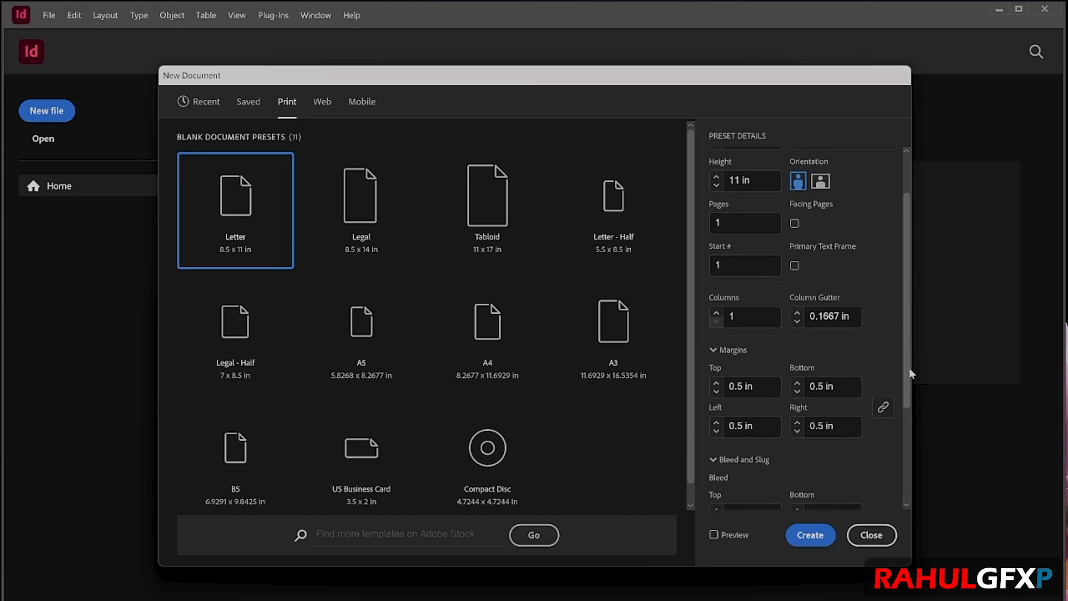
pyautogui.moveTo(910, 368); pyautogui.dragTo(909, 393)
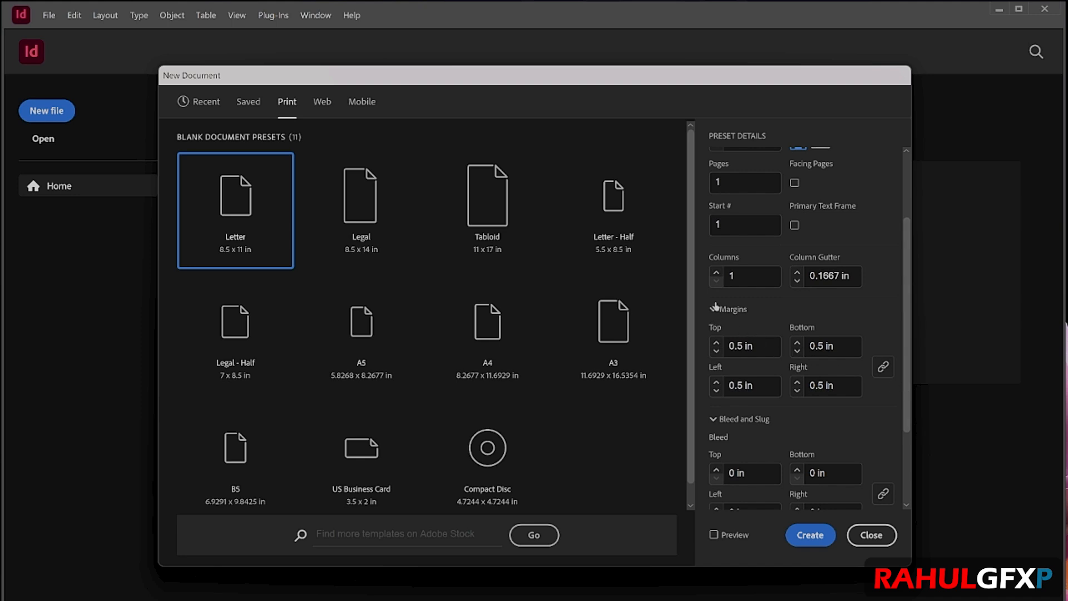
pyautogui.scroll(1, 796, 227)
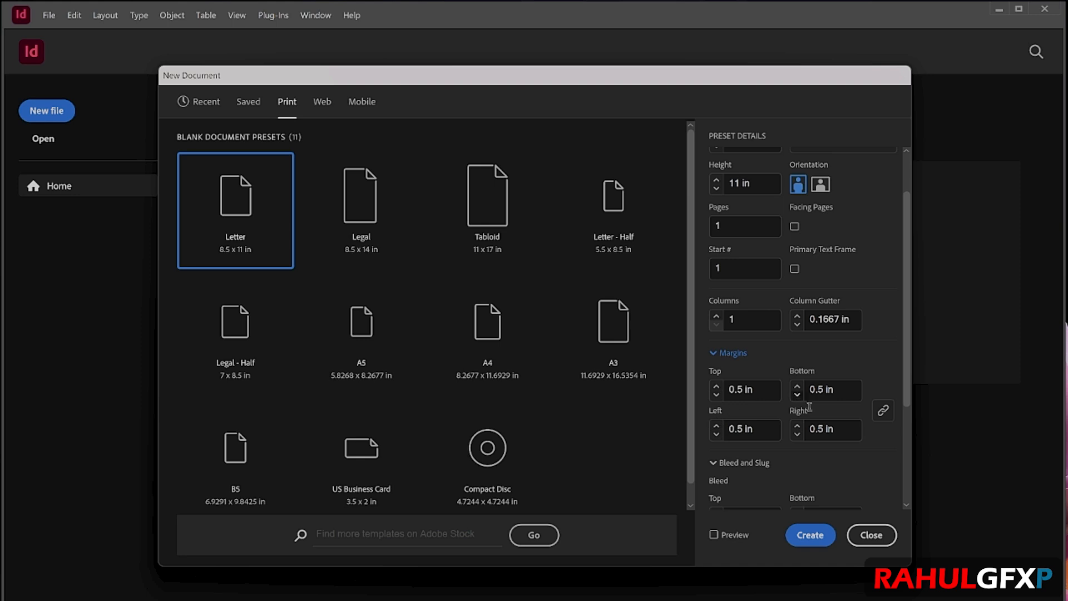
# Step: Turn on Facing Pages and toggle the option that makes all margin settings the same
pyautogui.click(794, 226)
pyautogui.click(794, 226)
pyautogui.click(795, 227)
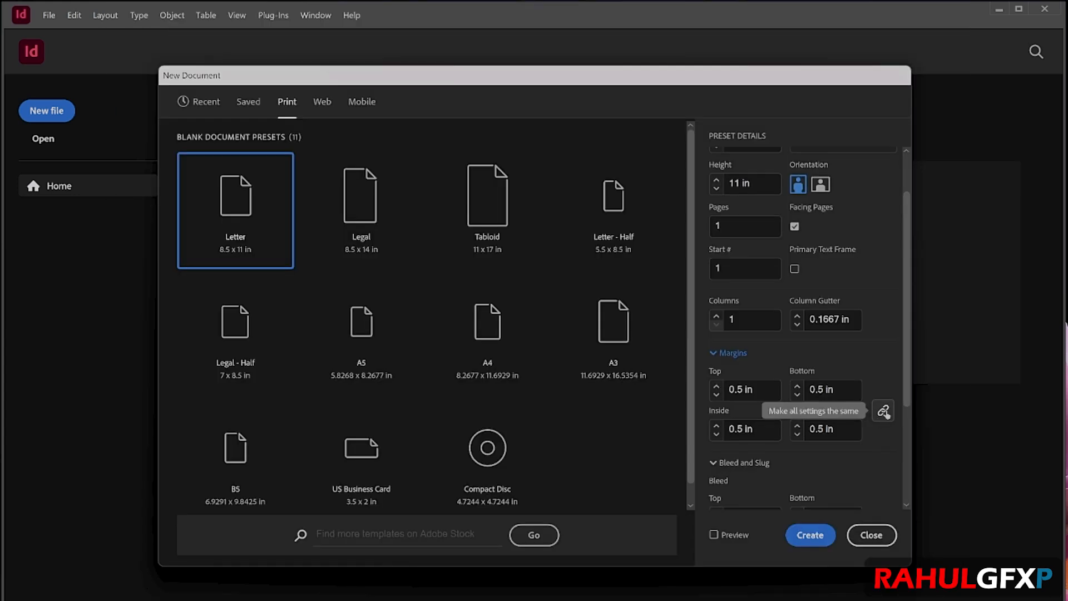
pyautogui.click(884, 412)
pyautogui.scroll(-2, 877, 423)
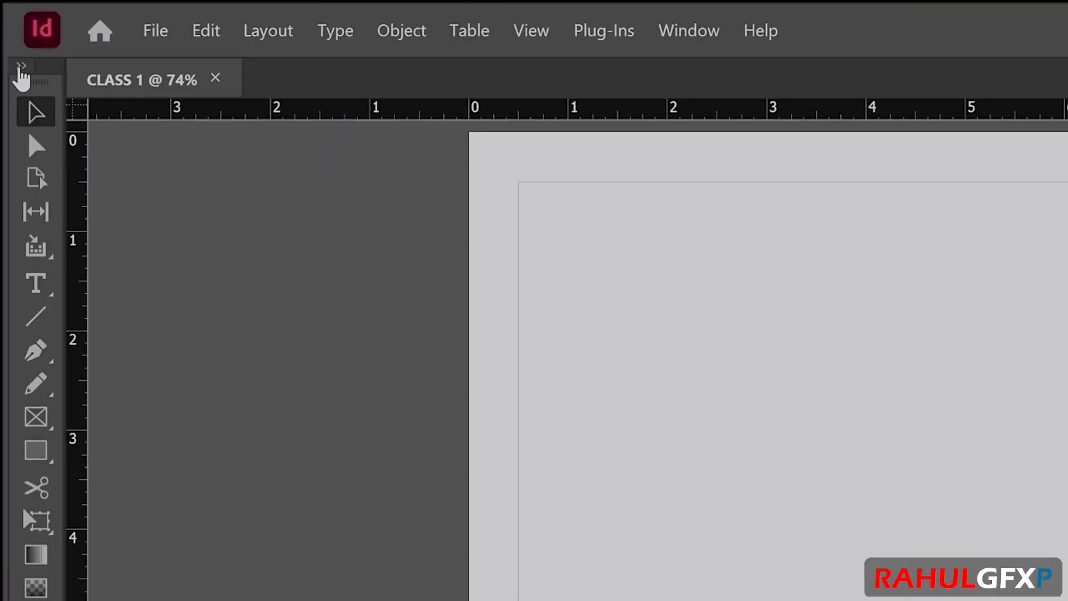
# Step: Expand the Tools panel to two columns and collapse it back to a single column
pyautogui.click(10, 33)
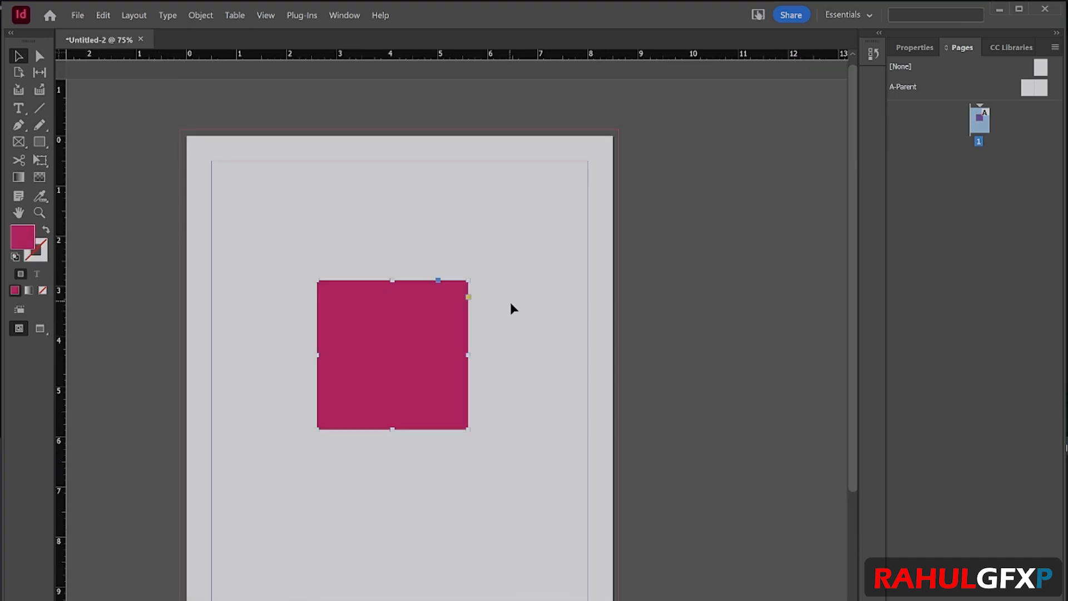
pyautogui.click(515, 310)
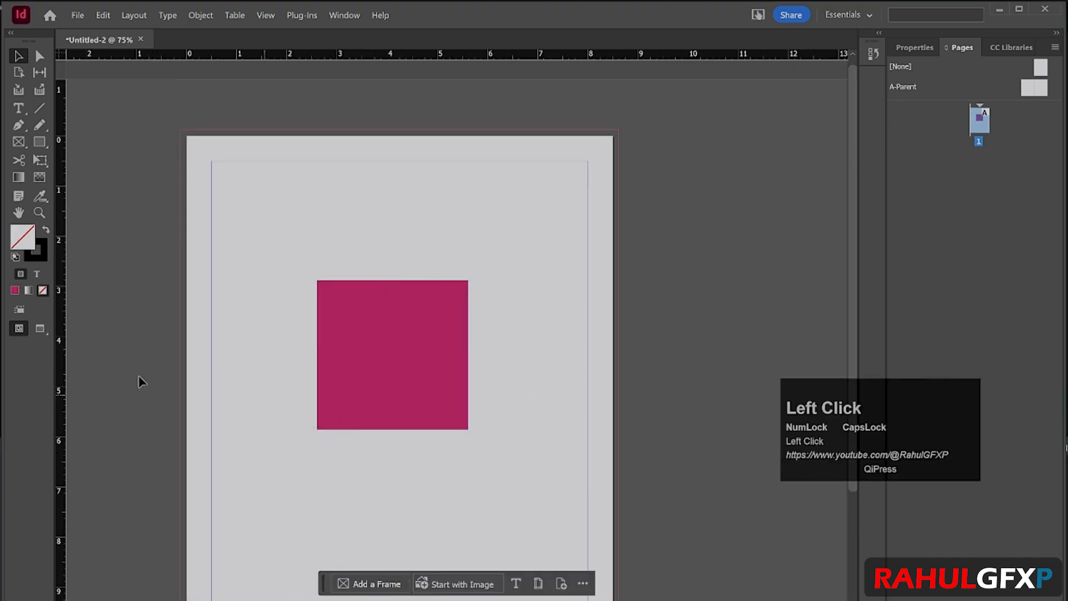
pyautogui.click(74, 21)
pyautogui.click(72, 23)
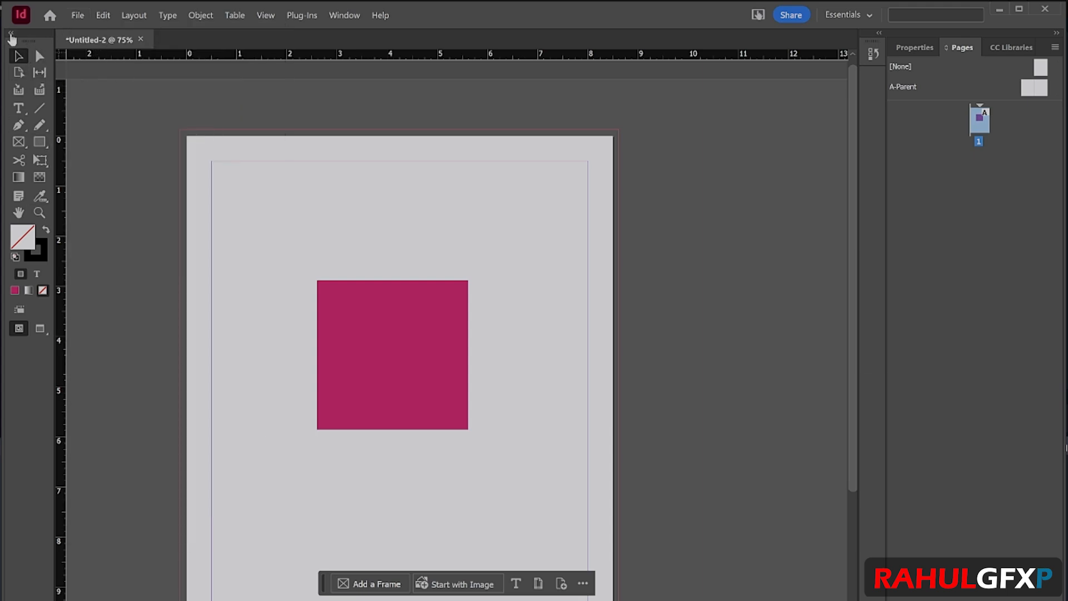
pyautogui.click(10, 34)
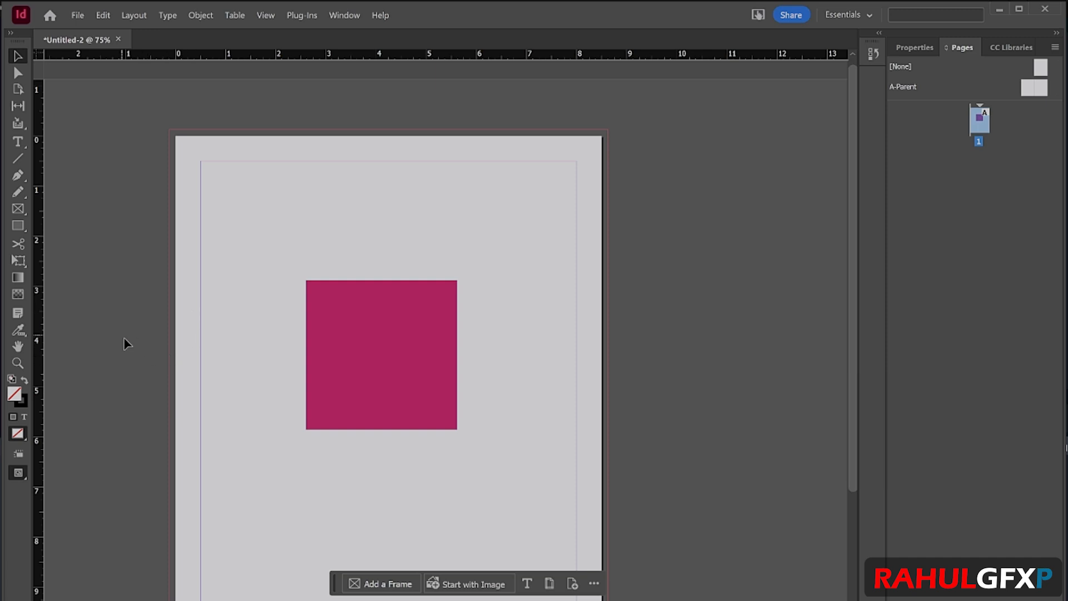
# Step: Set UI Sizing to Large in the User Interface Scaling preferences
pyautogui.click(78, 15)
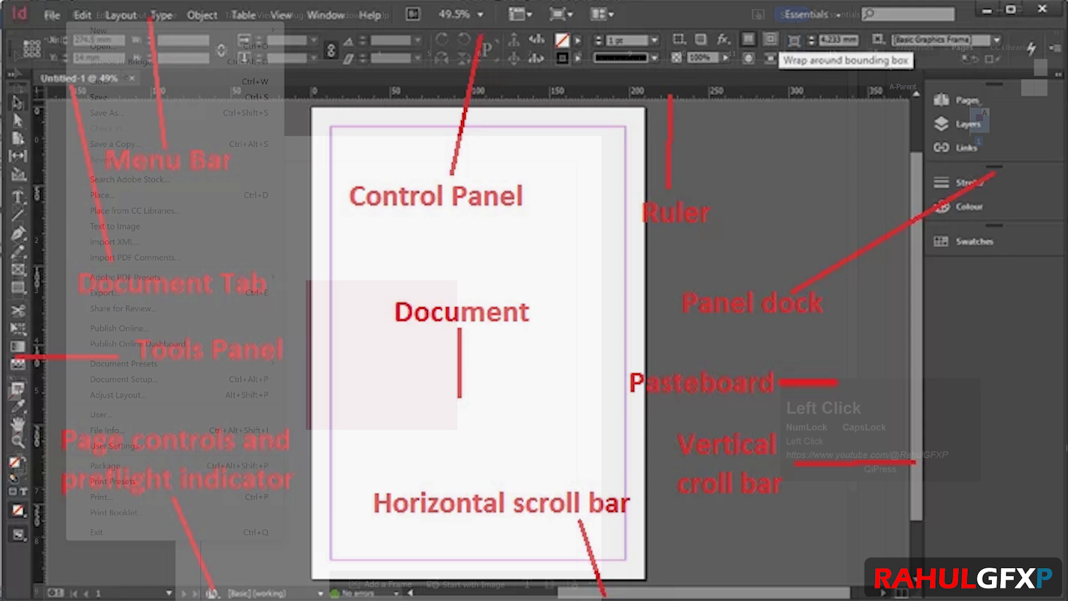
pyautogui.click(103, 15)
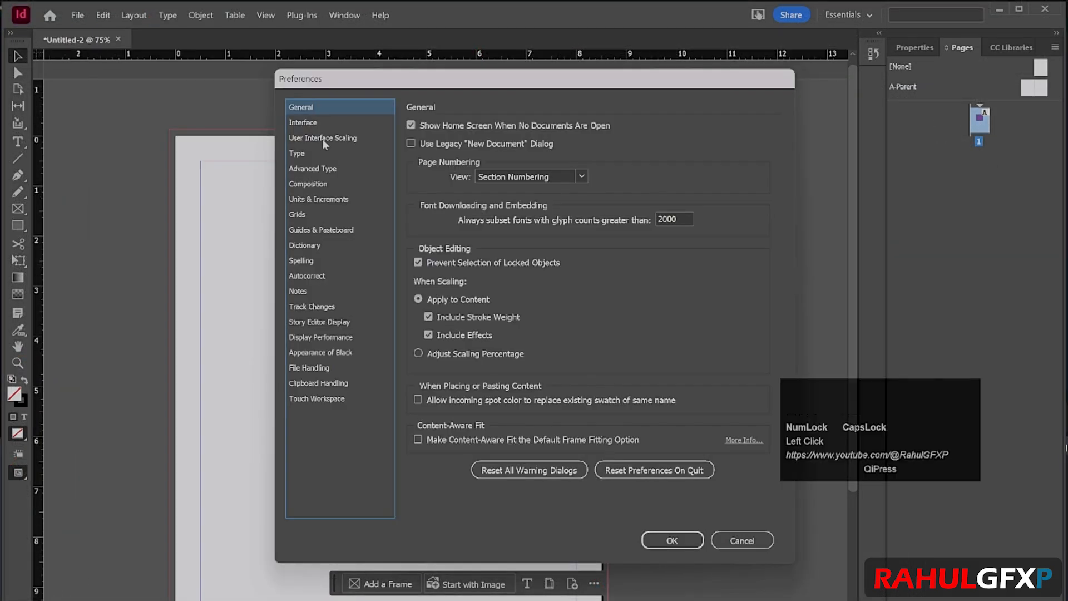
pyautogui.click(323, 141)
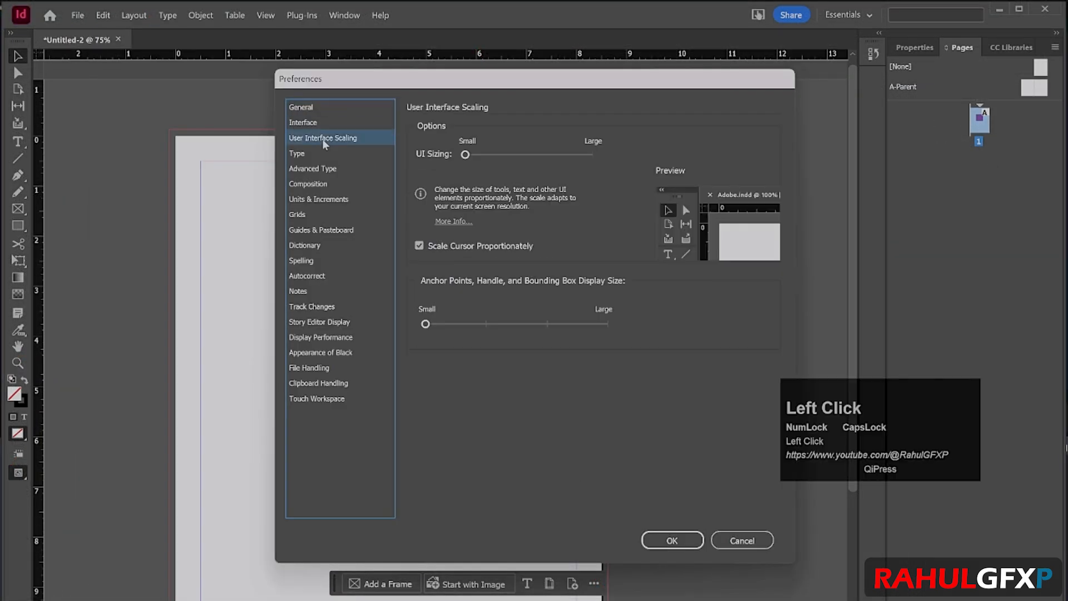
pyautogui.moveTo(554, 80); pyautogui.dragTo(374, 113)
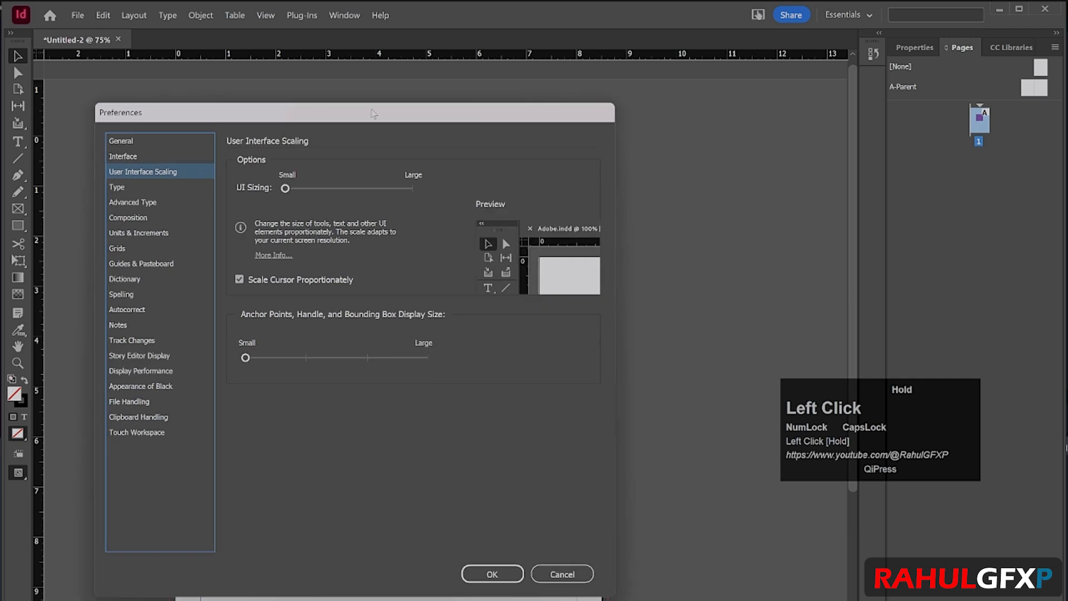
pyautogui.moveTo(287, 192); pyautogui.dragTo(422, 191)
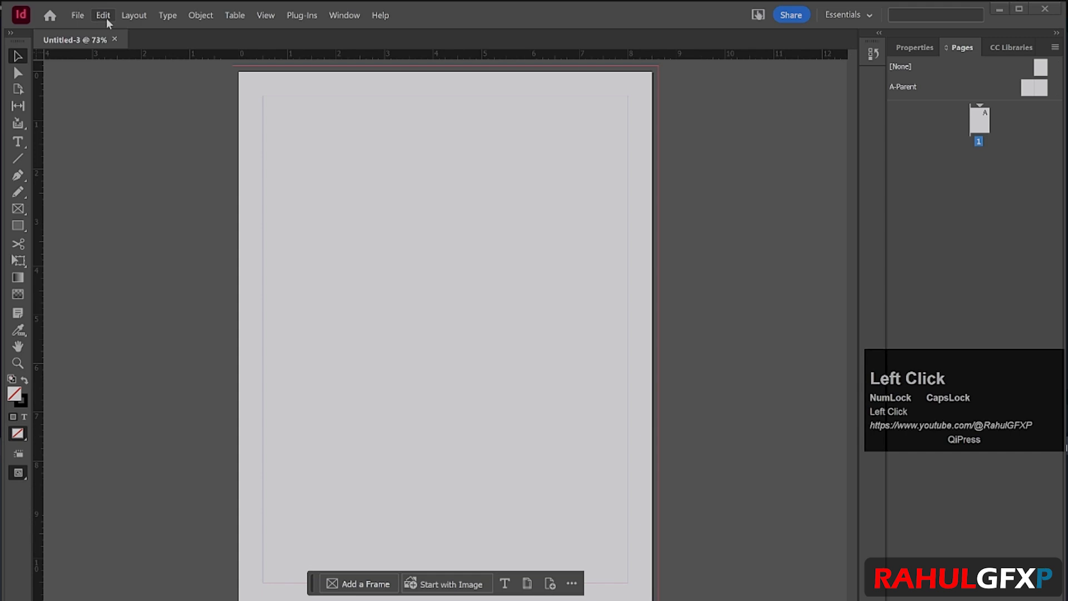
# Step: Set UI Sizing to Large in the User Interface Scaling preferences and restart the program to apply it
pyautogui.click(111, 17)
pyautogui.click(412, 263)
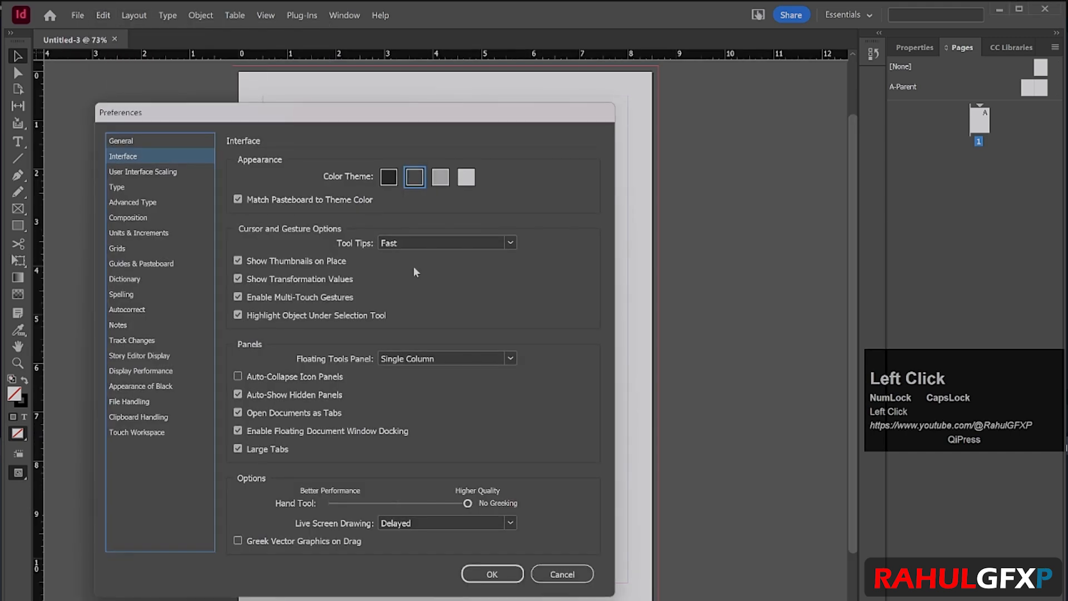
pyautogui.click(143, 173)
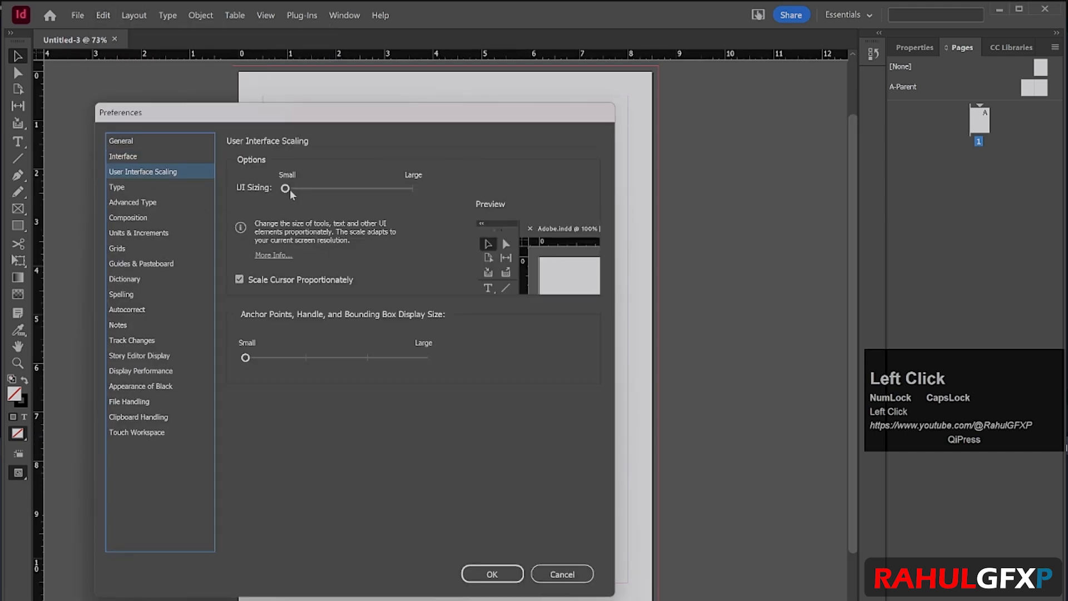
pyautogui.moveTo(287, 188); pyautogui.dragTo(413, 188)
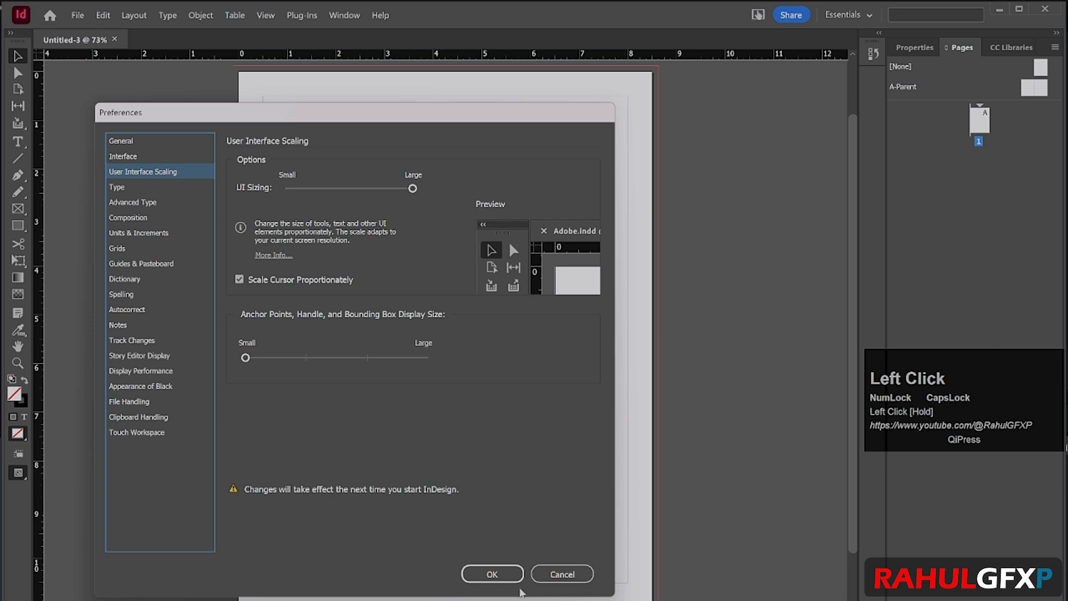
pyautogui.click(494, 579)
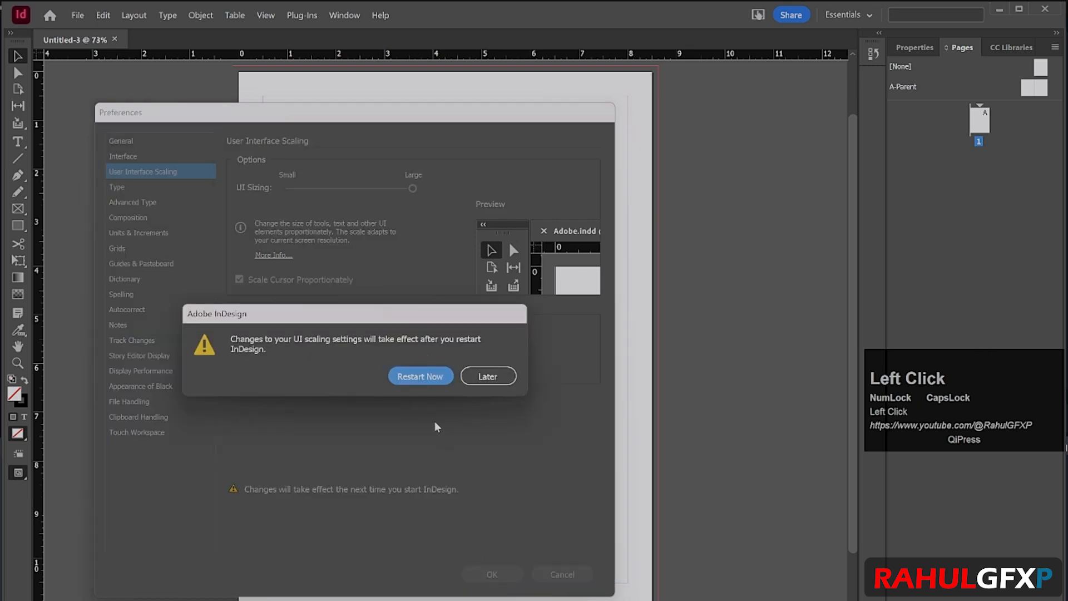
pyautogui.click(421, 377)
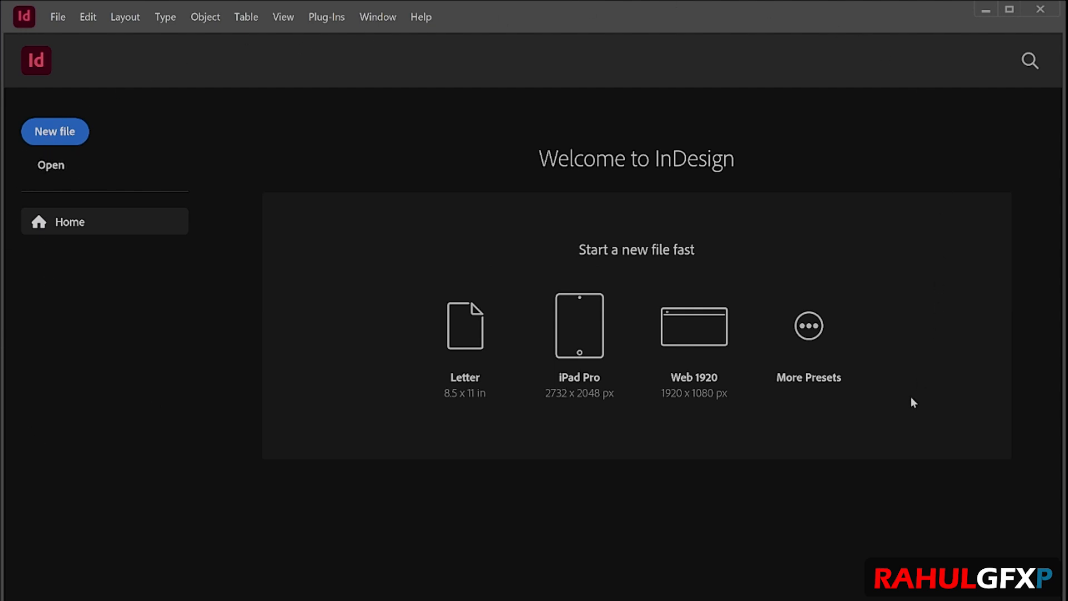
# Step: Create a new 8.5 x 11 in document in inches from the first recent custom preset
pyautogui.click(67, 146)
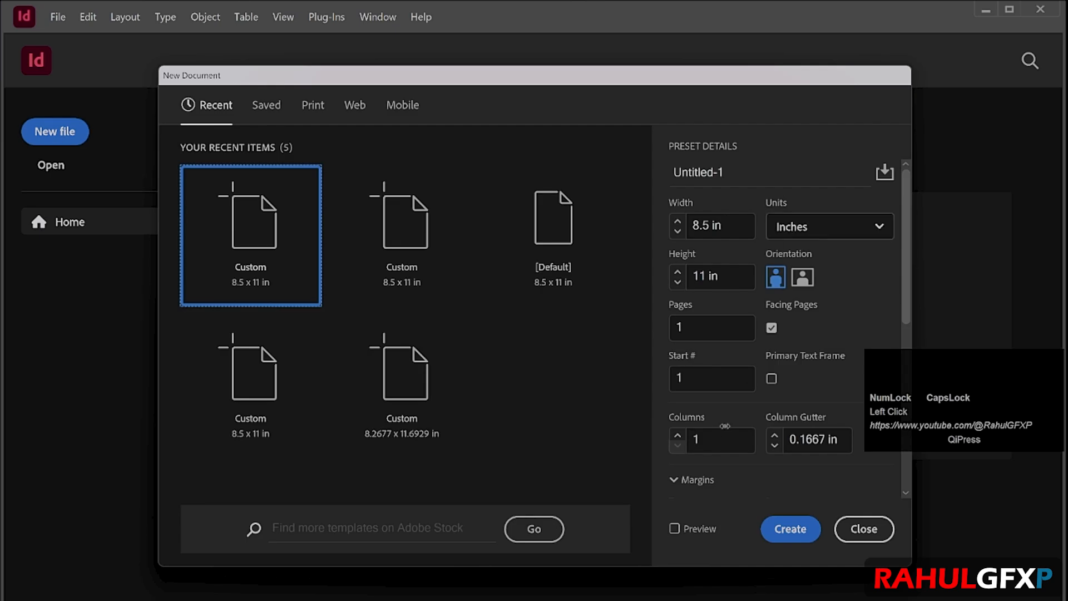
pyautogui.scroll(-2, 725, 432)
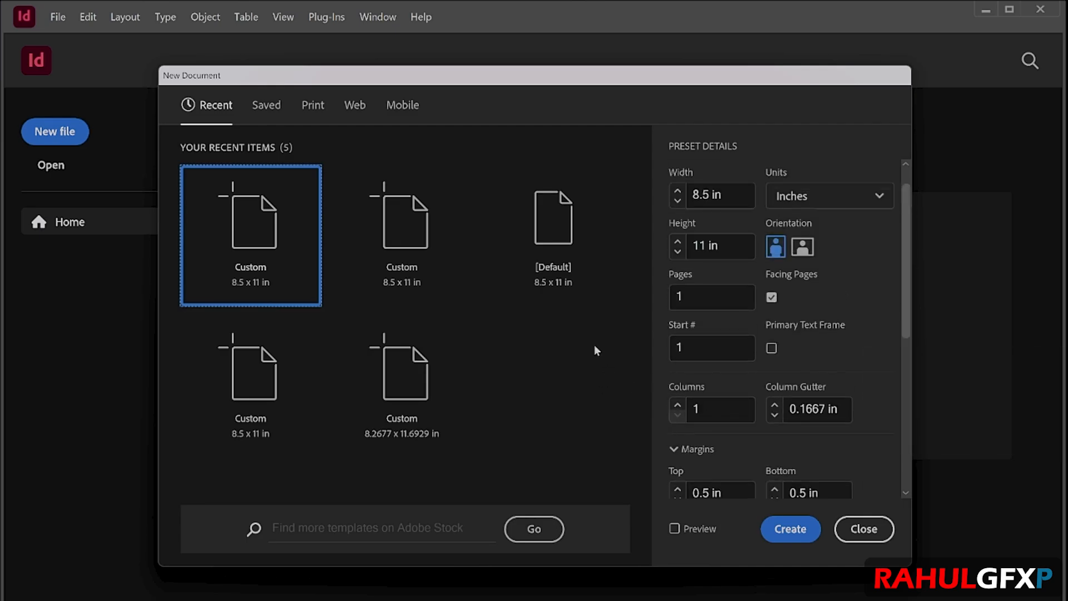
pyautogui.click(797, 530)
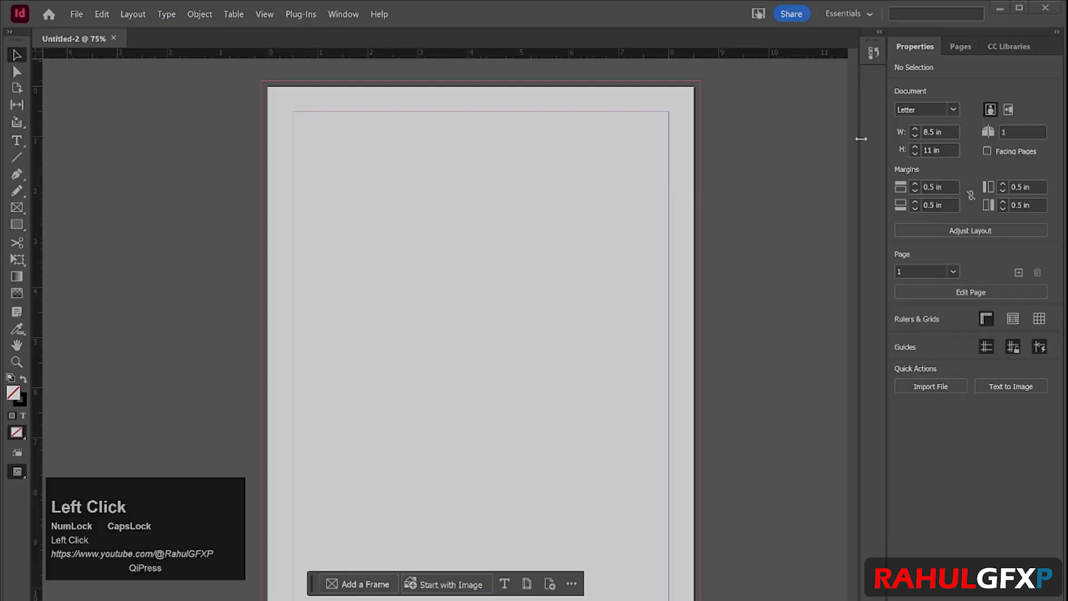
# Step: Switch the page orientation to landscape and set the top margin to 1 in
pyautogui.click(1008, 110)
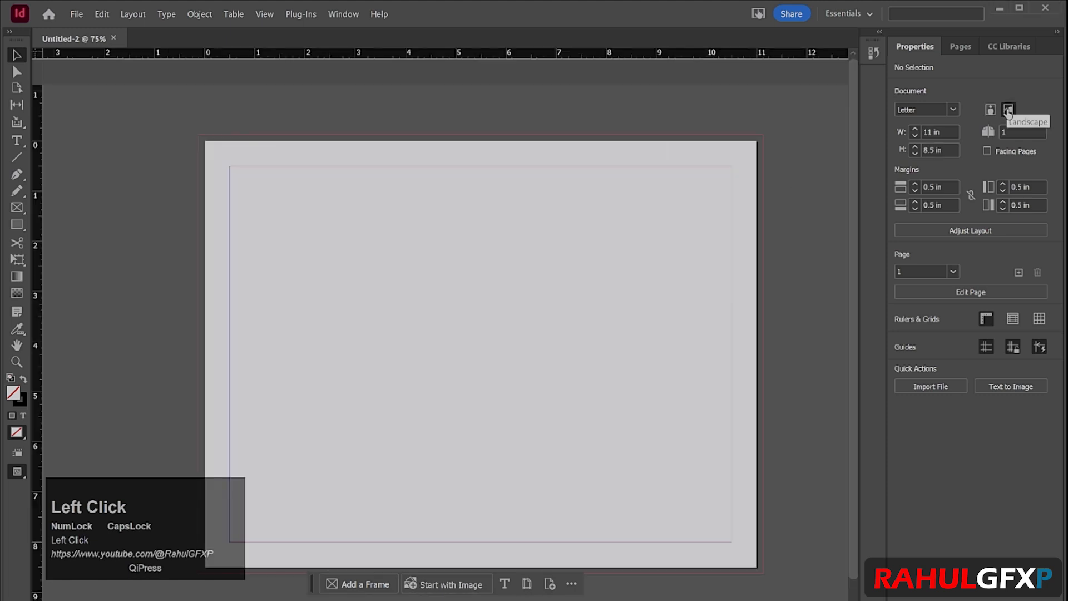
pyautogui.click(990, 110)
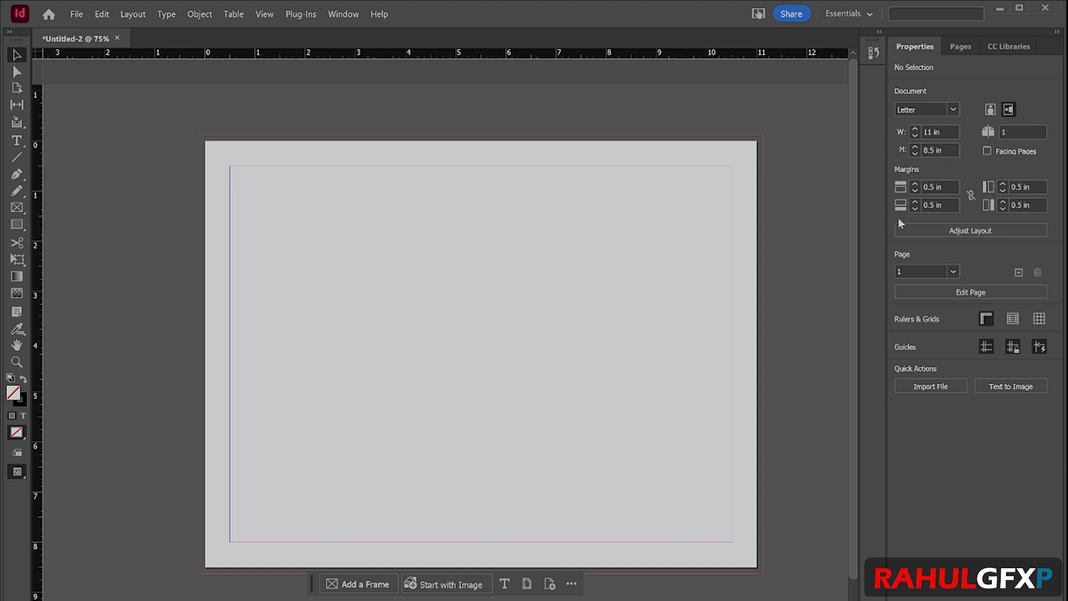
pyautogui.click(933, 186)
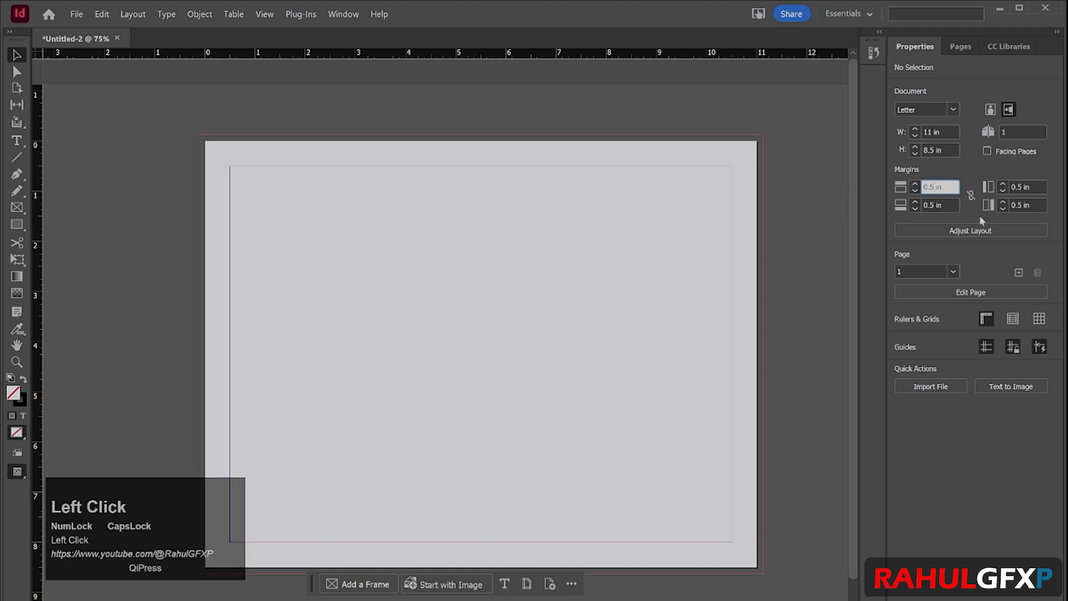
pyautogui.press('BackSpace')
pyautogui.write('1 in')
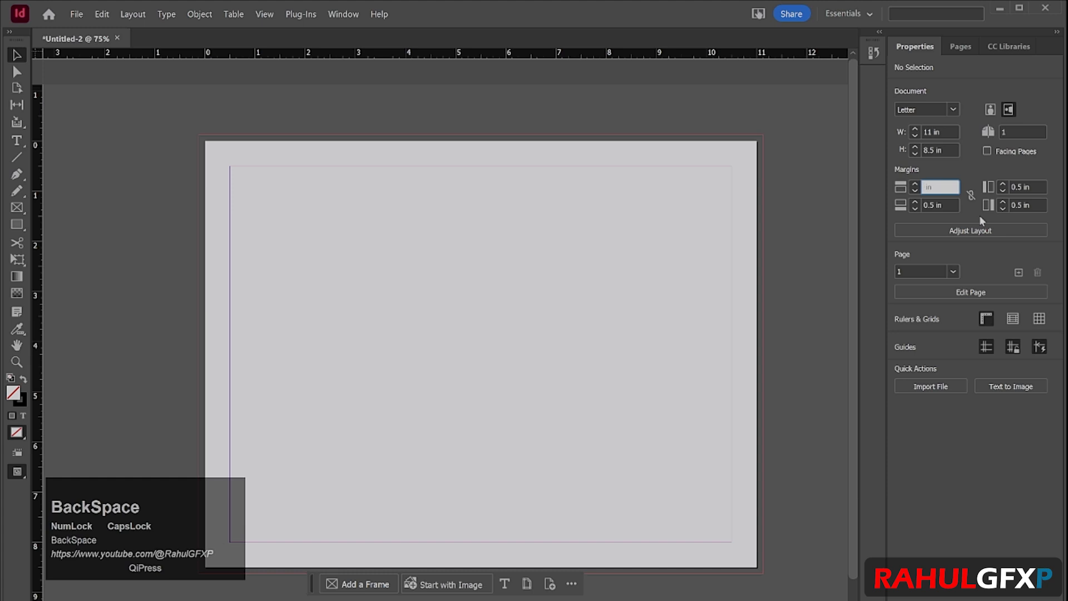
pyautogui.press('Return')
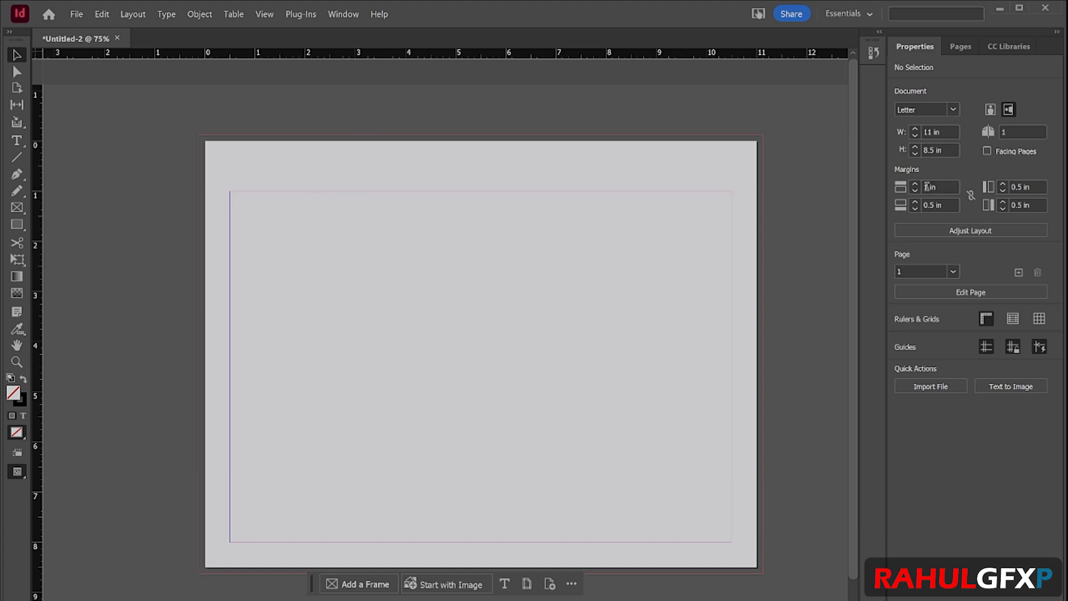
# Step: Link the four page margins so that they all share the top margin's value
pyautogui.click(971, 195)
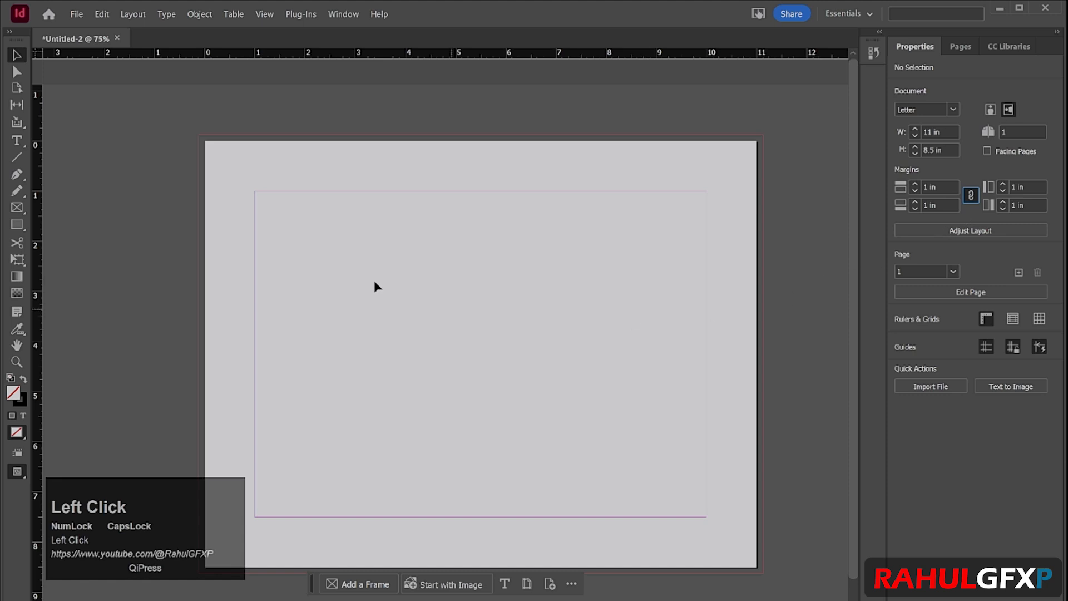
pyautogui.click(972, 199)
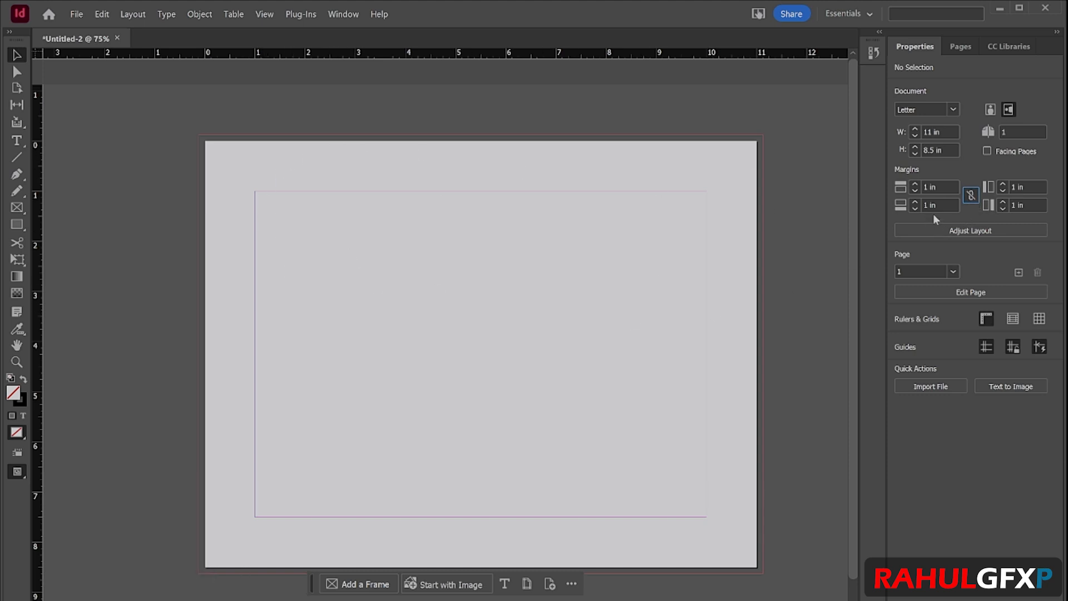
pyautogui.click(970, 197)
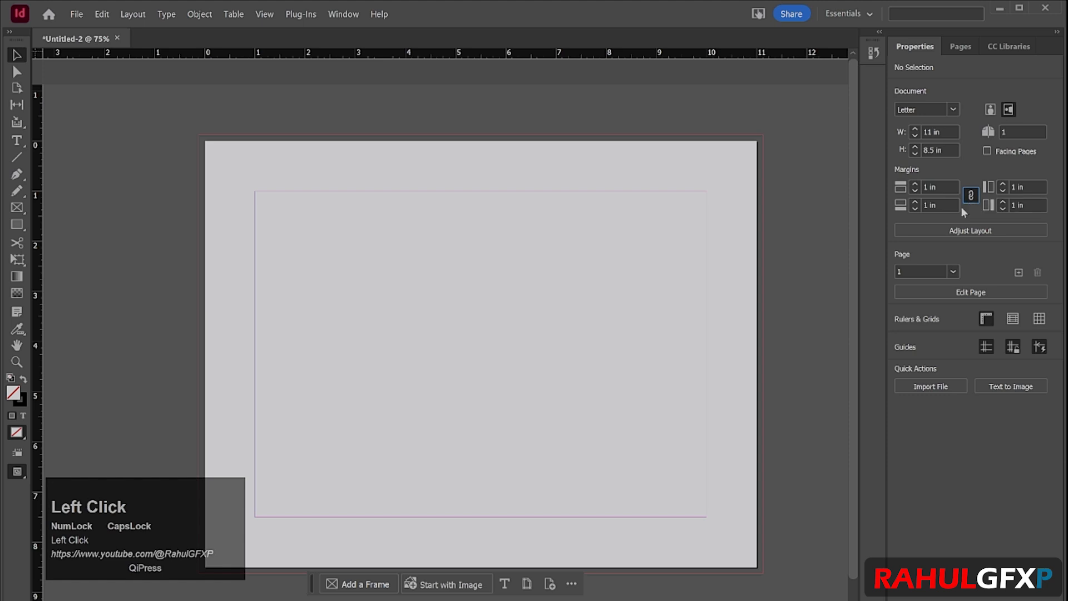
# Step: Set all linked margins to 0.5 in and accept the Adjust Layout settings as they are
pyautogui.click(938, 187)
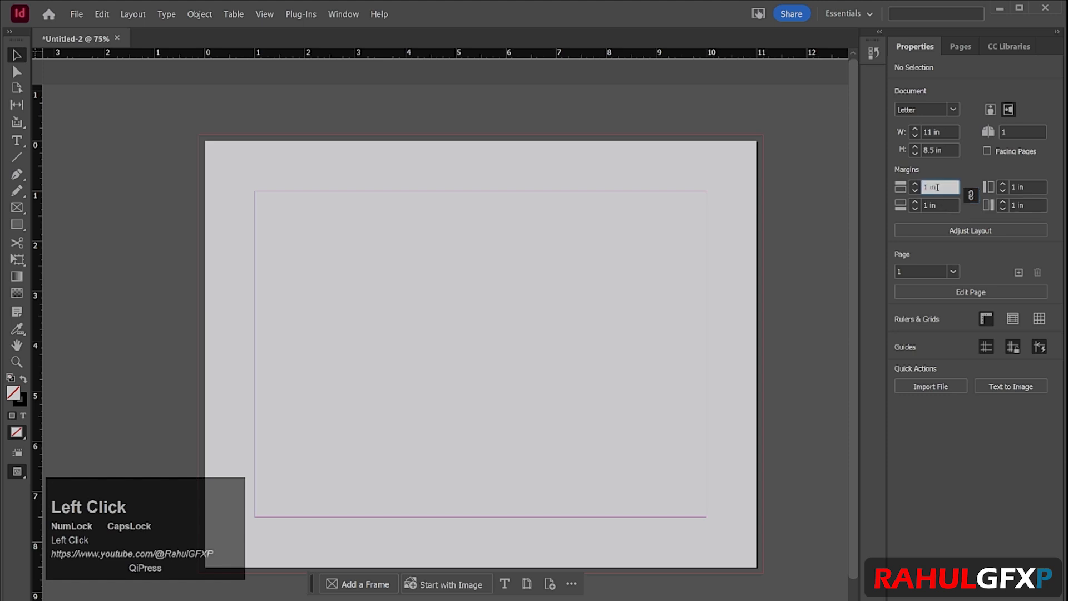
pyautogui.press('BackSpace')
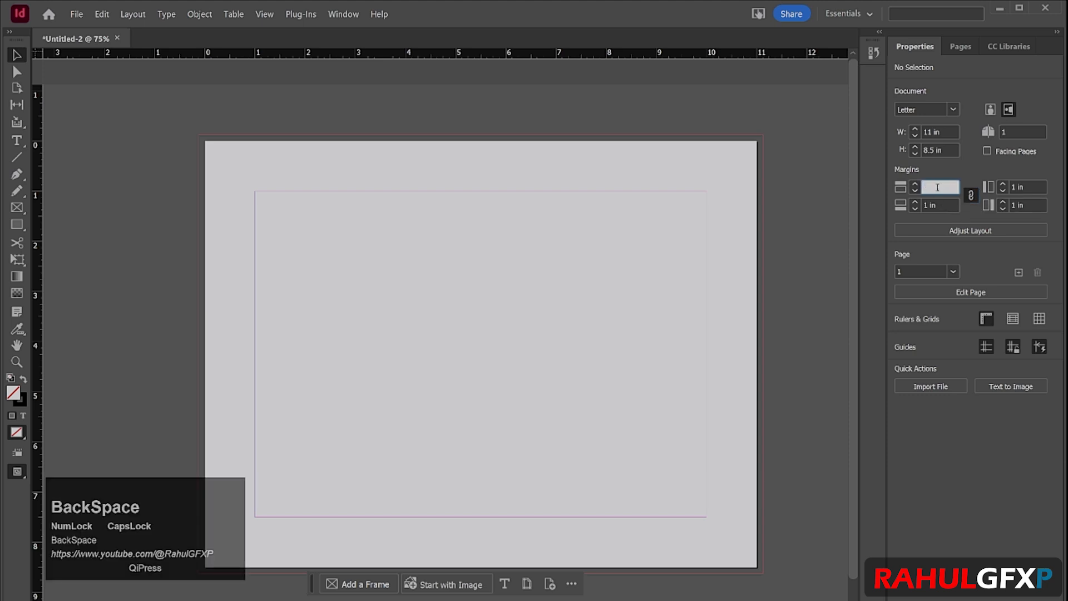
pyautogui.write('0.5')
pyautogui.press('Return')
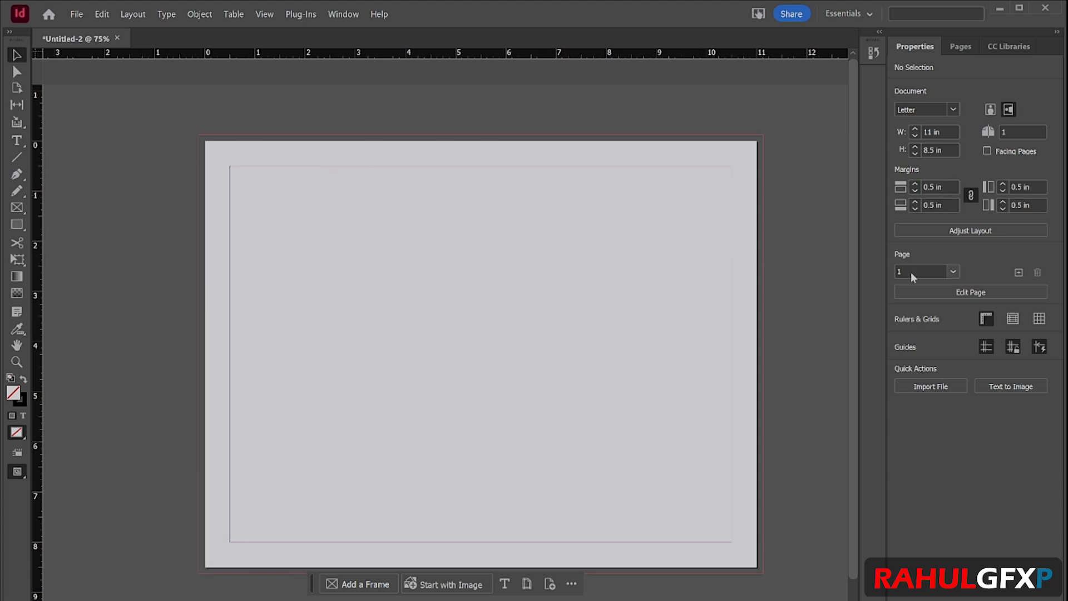
pyautogui.click(959, 235)
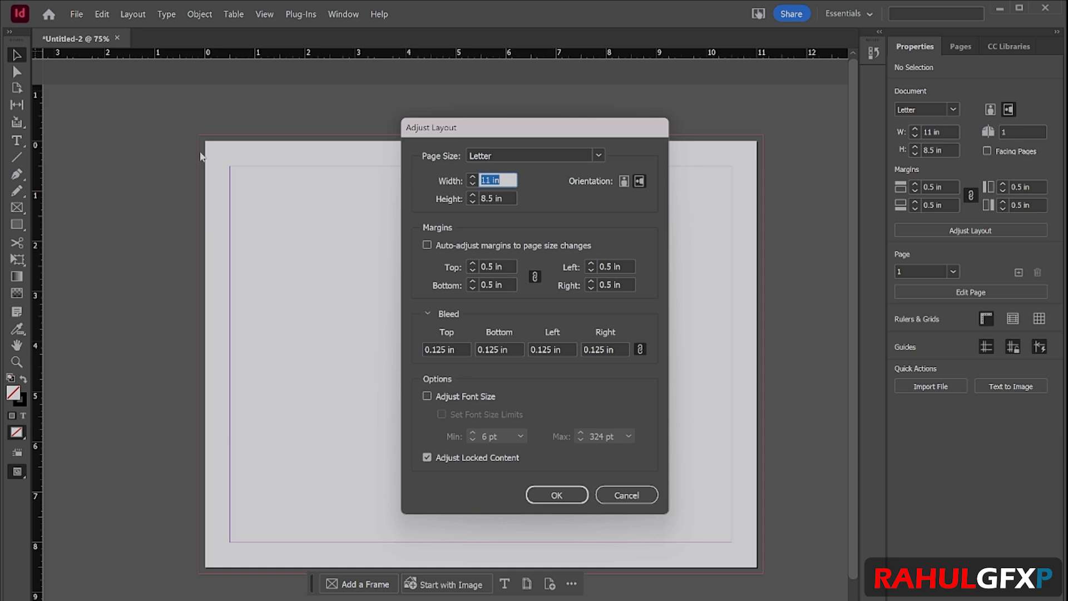
pyautogui.click(557, 496)
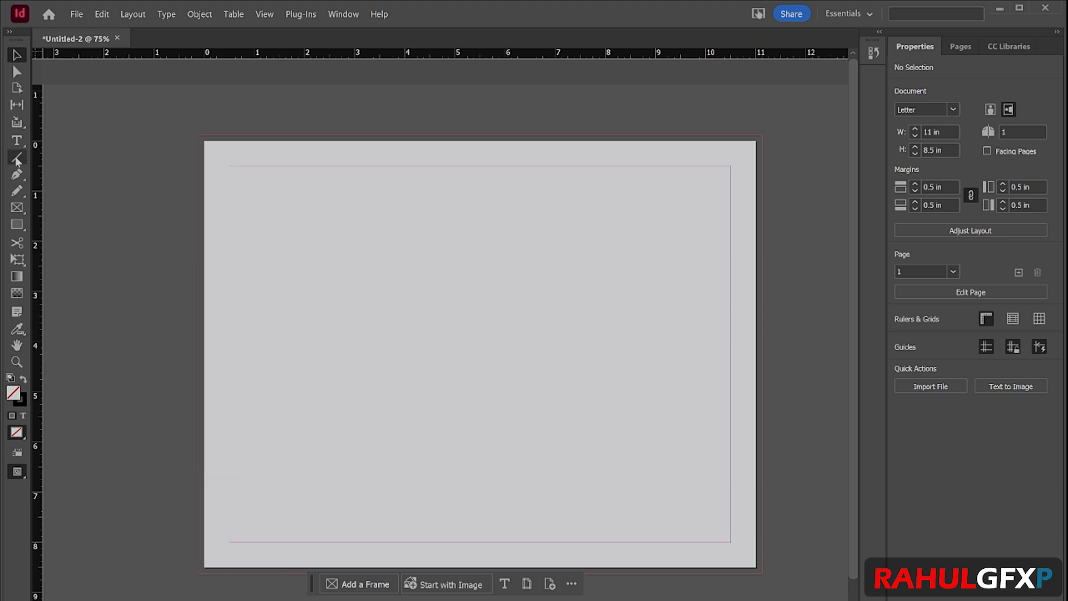
# Step: Draw a rectangle about 4.73 x 3.83 in near the page's upper-left margin corner and swap its fill and stroke
pyautogui.click(20, 228)
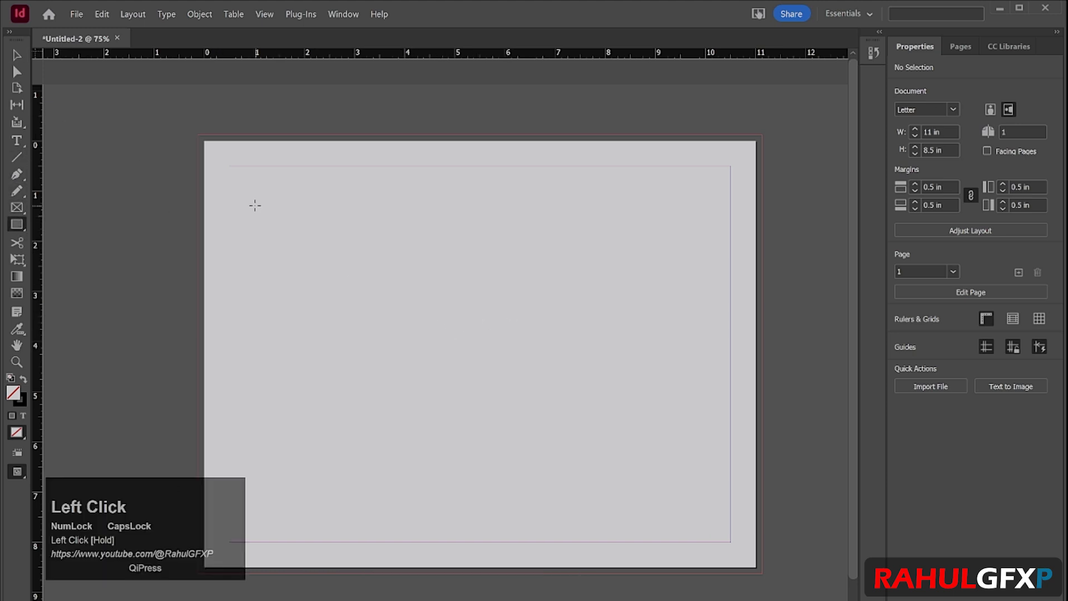
pyautogui.moveTo(233, 174); pyautogui.dragTo(471, 366)
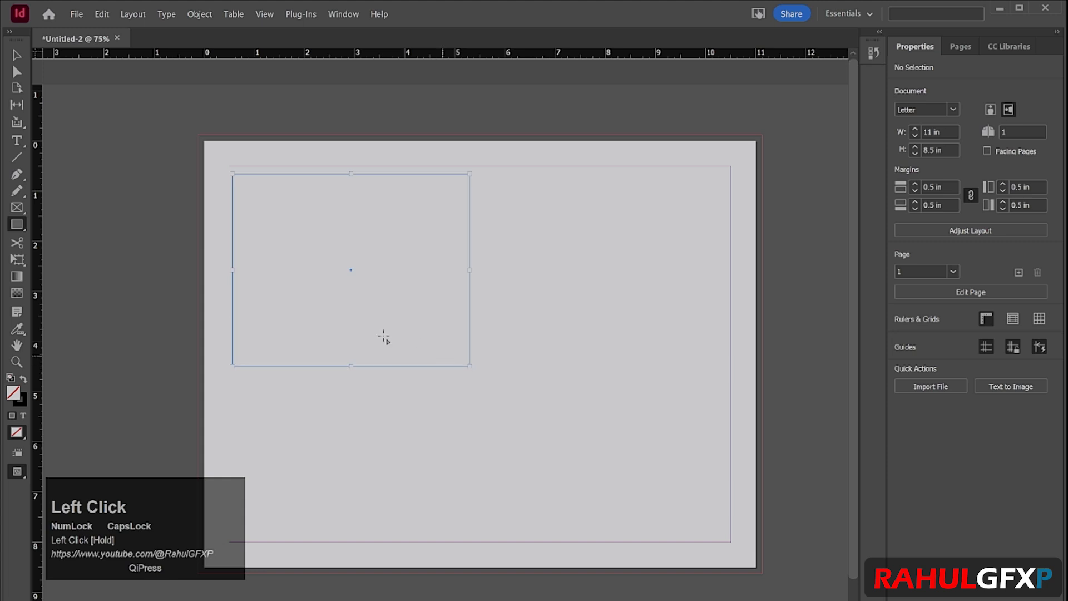
pyautogui.click(23, 379)
# Step: Set the rectangle's fill to green 29bf93 using the HSB hue view of the Color Picker
pyautogui.doubleClick(13, 392)
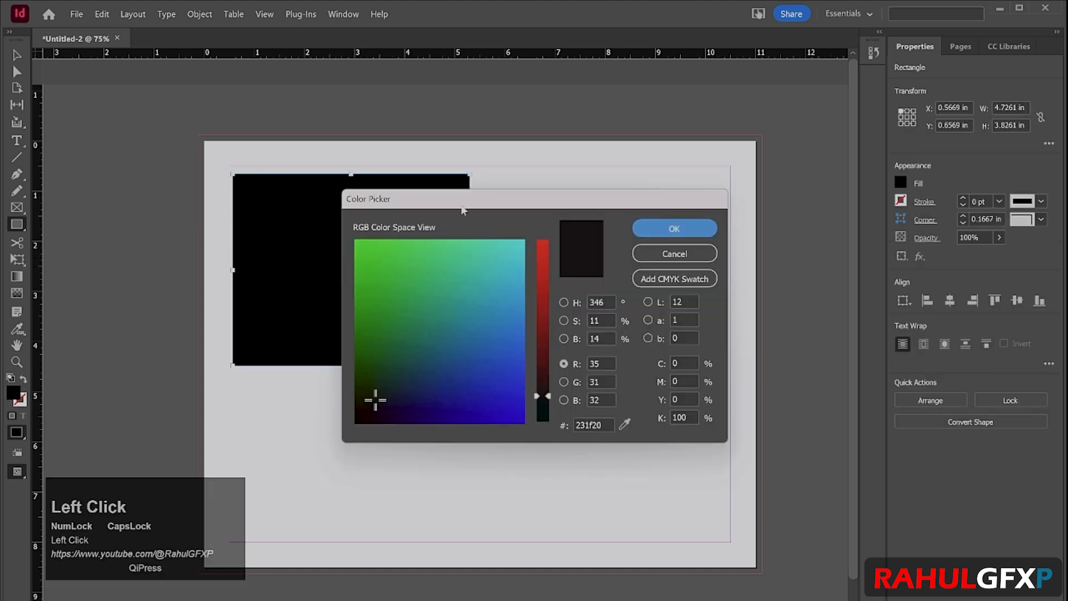
pyautogui.click(544, 310)
pyautogui.click(564, 302)
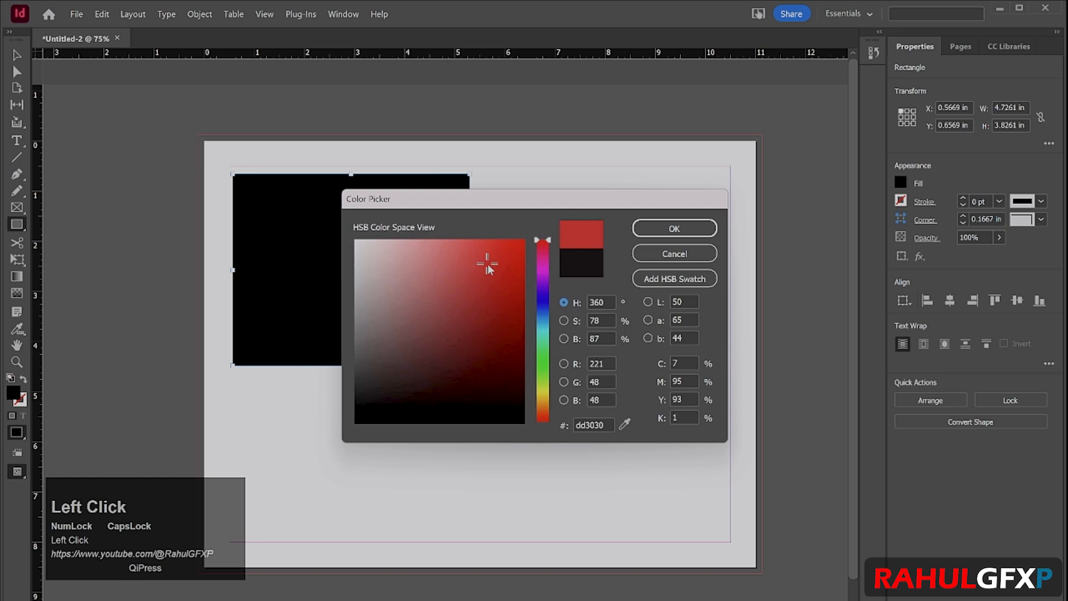
pyautogui.moveTo(488, 278)
pyautogui.mouseDown()
pyautogui.moveTo(474, 362)
pyautogui.moveTo(480, 351)
pyautogui.mouseUp()
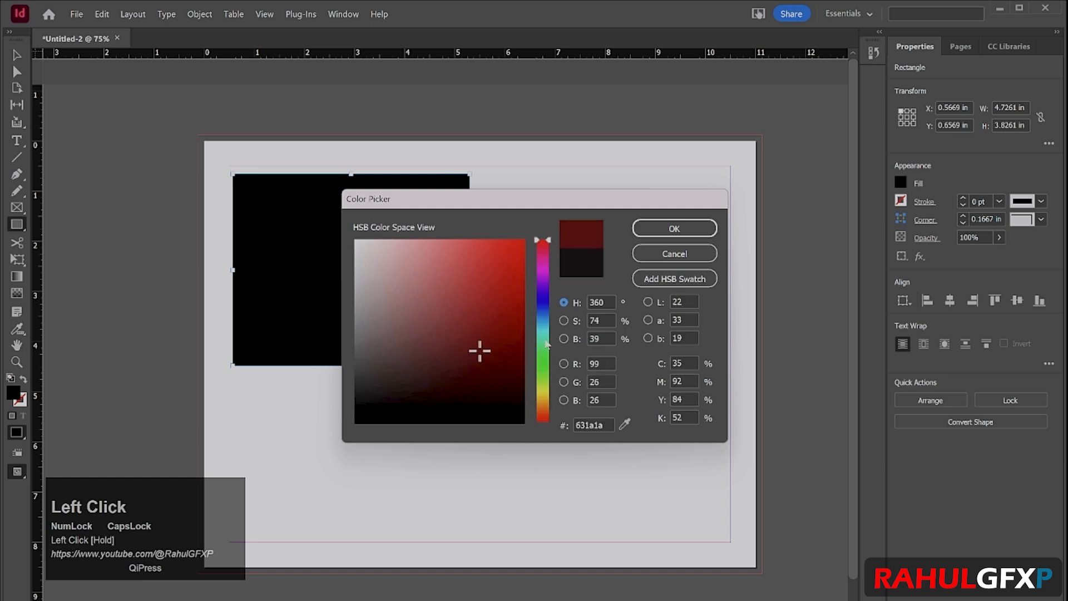
pyautogui.moveTo(545, 344); pyautogui.dragTo(545, 339)
pyautogui.click(488, 285)
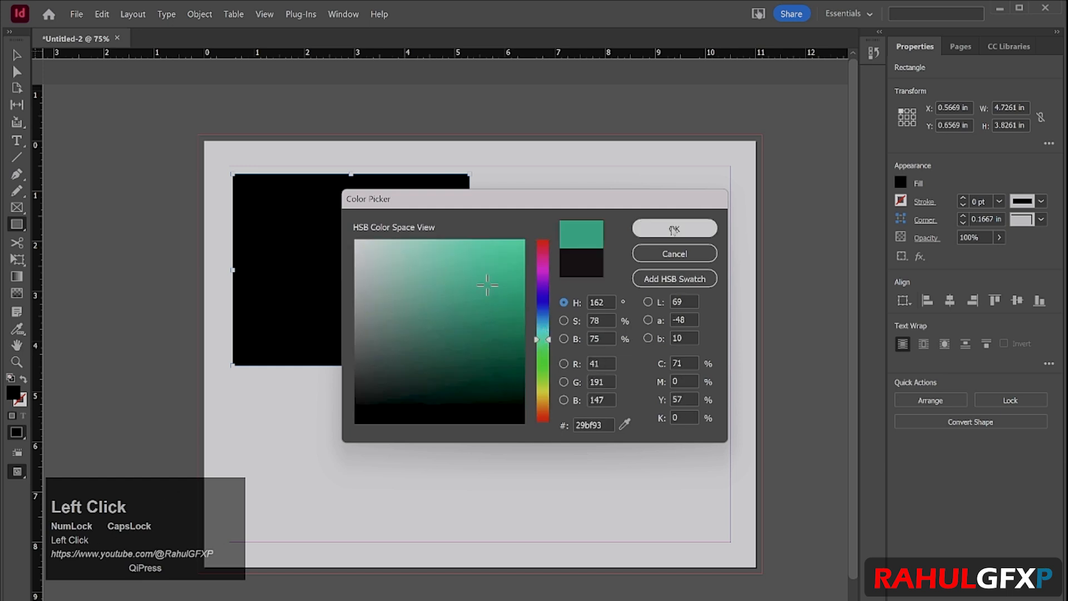
pyautogui.click(675, 228)
# Step: Move the green rectangle toward the page centre, to about X 2.56 in and Y 2.75 in
pyautogui.press('v')
pyautogui.moveTo(342, 258); pyautogui.dragTo(454, 363)
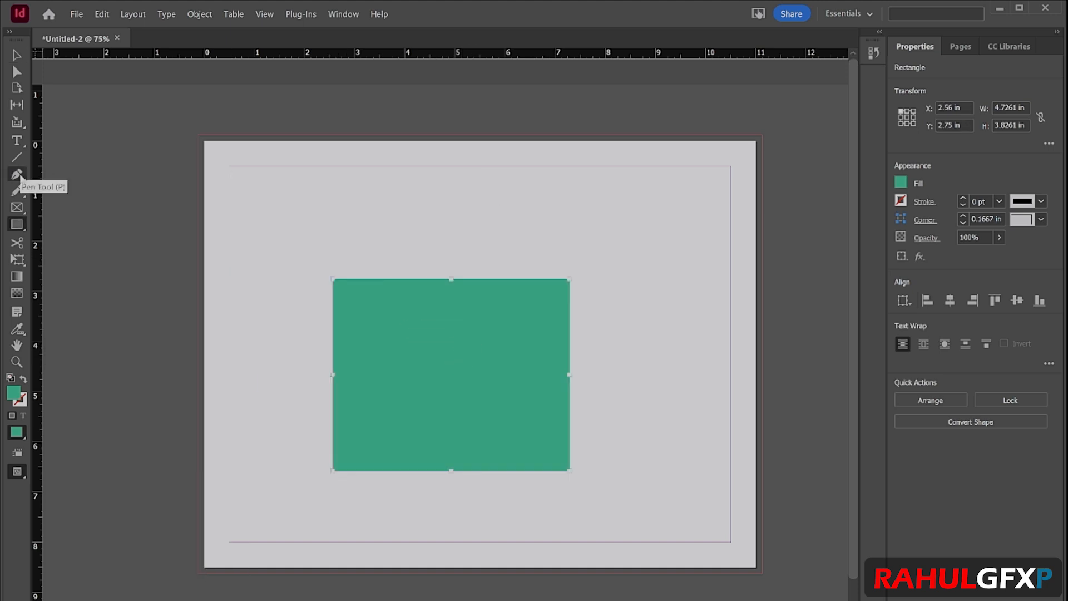
pyautogui.click(19, 176)
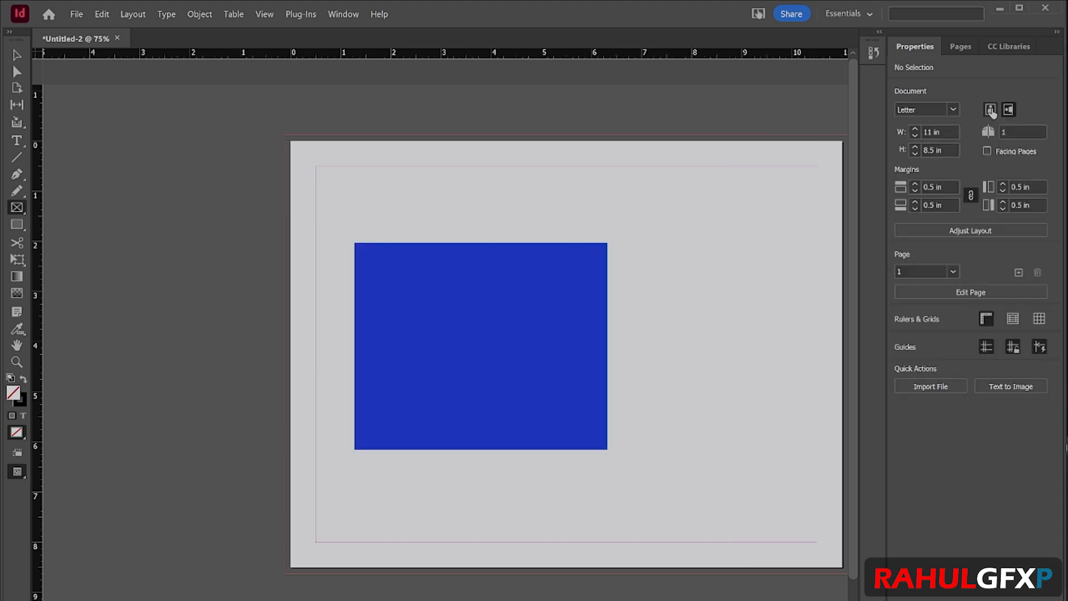
# Step: Switch the page to portrait orientation and move the blue rectangle inside the margins in the upper half of the page
pyautogui.click(991, 110)
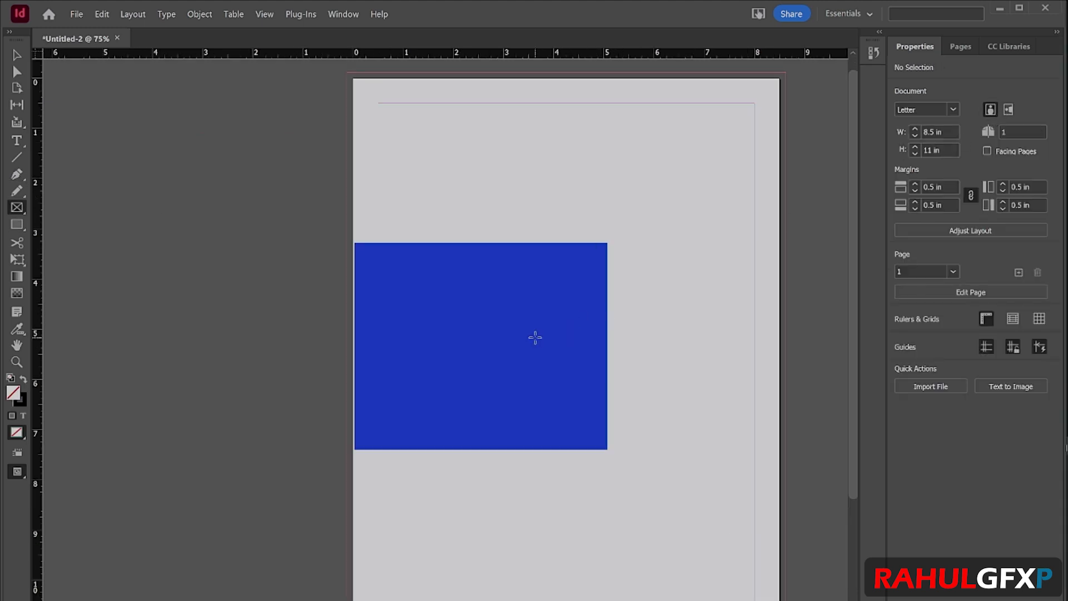
pyautogui.moveTo(537, 344); pyautogui.dragTo(600, 262)
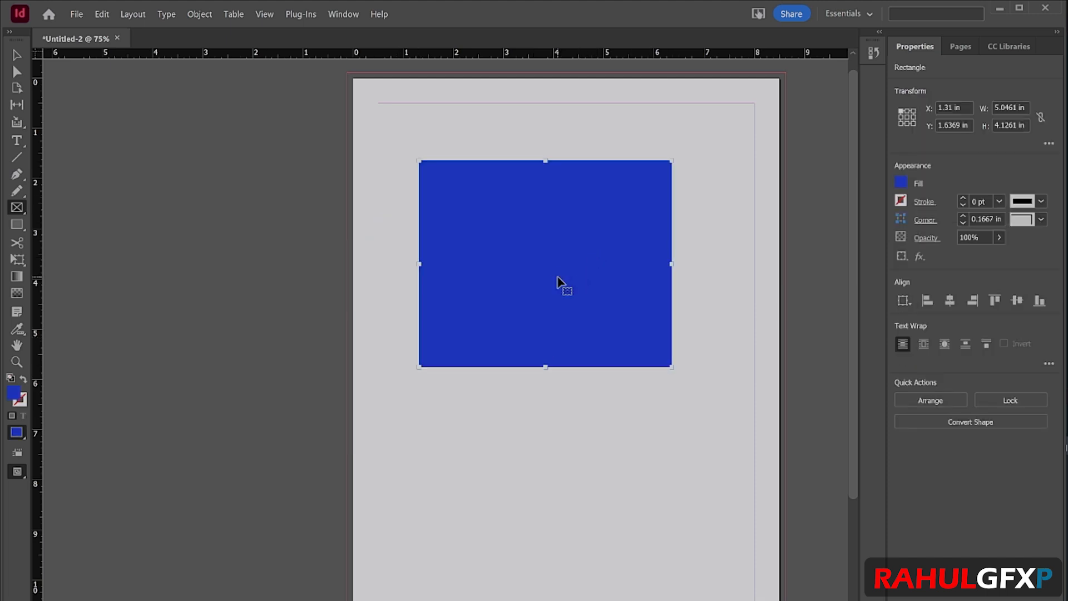
pyautogui.moveTo(557, 283); pyautogui.dragTo(535, 252)
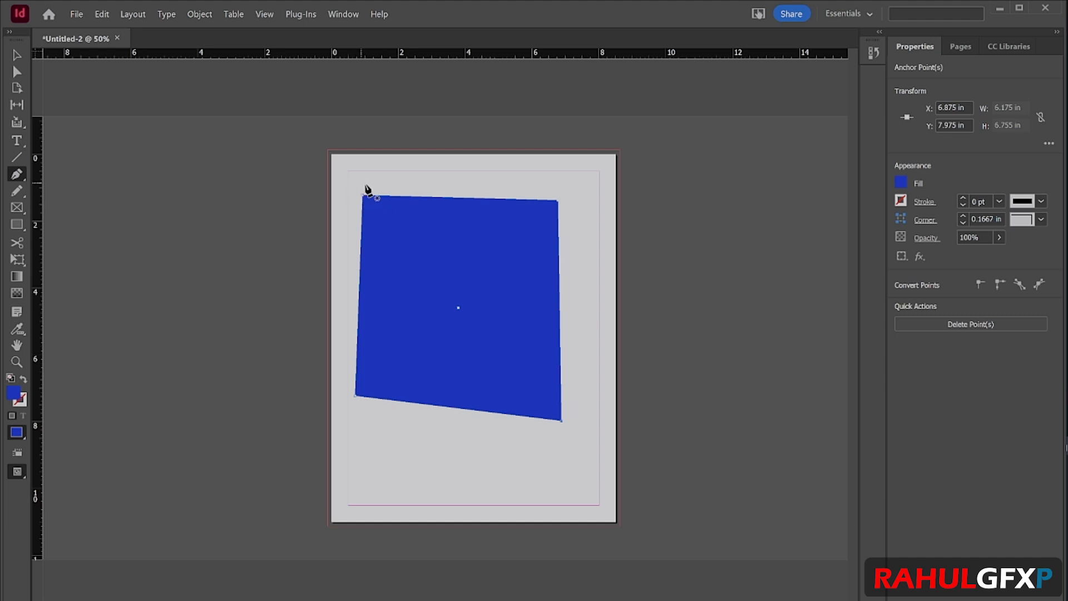
# Step: Undo the anchor point edits that reshaped the blue rectangle
pyautogui.hotkey('ctrl', 'z')
pyautogui.hotkey('ctrl', 'z')
pyautogui.hotkey('ctrl', 'z')
pyautogui.hotkey('ctrl', 'z')
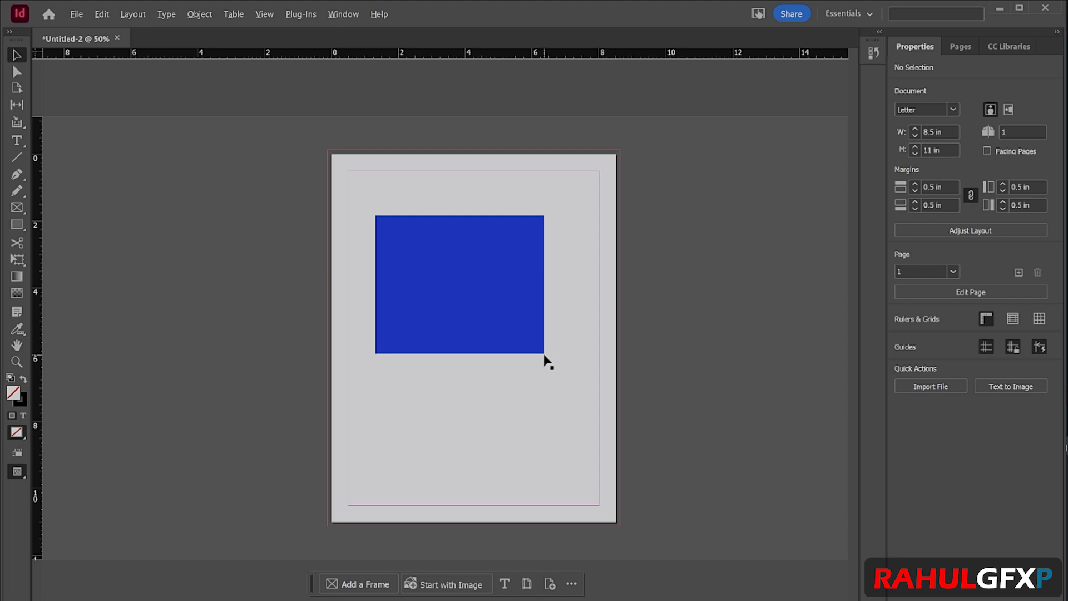
# Step: Move the blue rectangle slightly to the right, to about X 1.35 in and Y 1.84 in
pyautogui.scroll(2, 544, 356)
pyautogui.scroll(1, 550, 420)
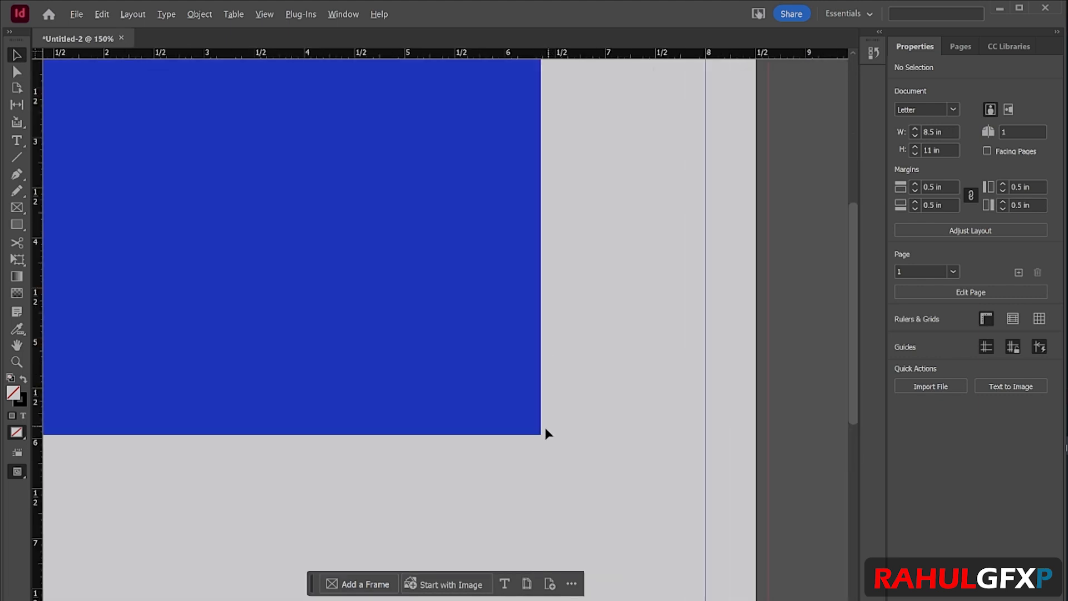
pyautogui.moveTo(536, 435); pyautogui.dragTo(546, 441)
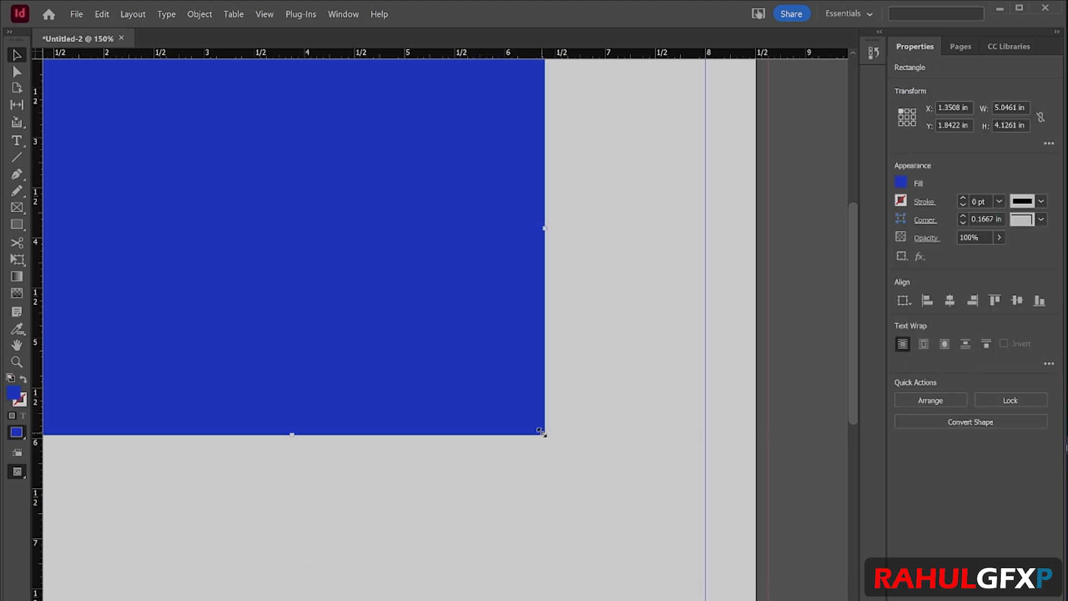
# Step: Deselect the blue rectangle and examine its lower-right and upper-left corners at close range, zooming in and out around each corner
pyautogui.click(547, 444)
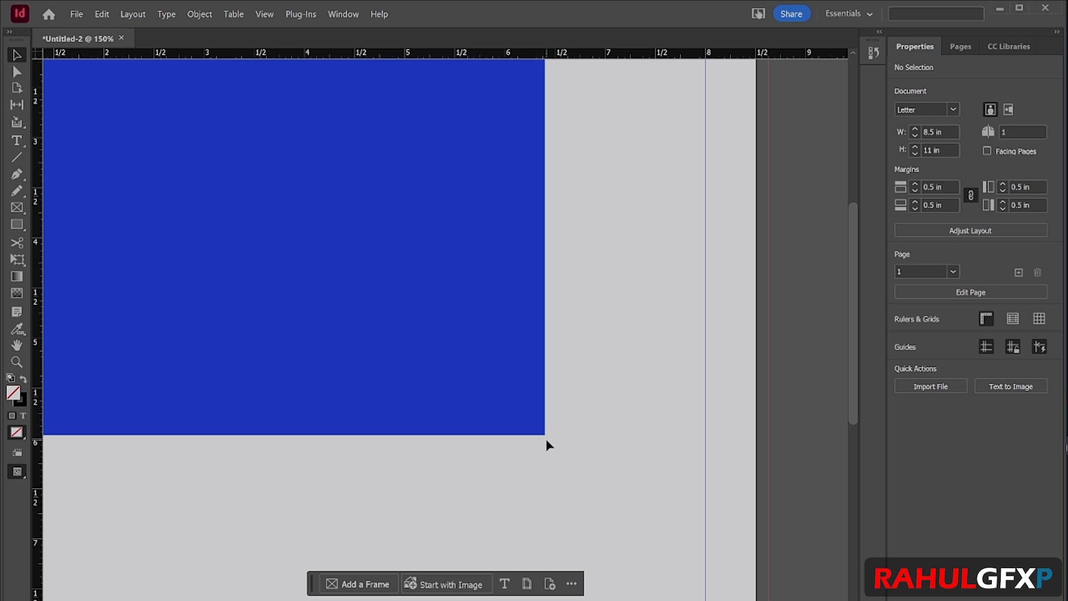
pyautogui.moveTo(358, 539); pyautogui.dragTo(976, 451)
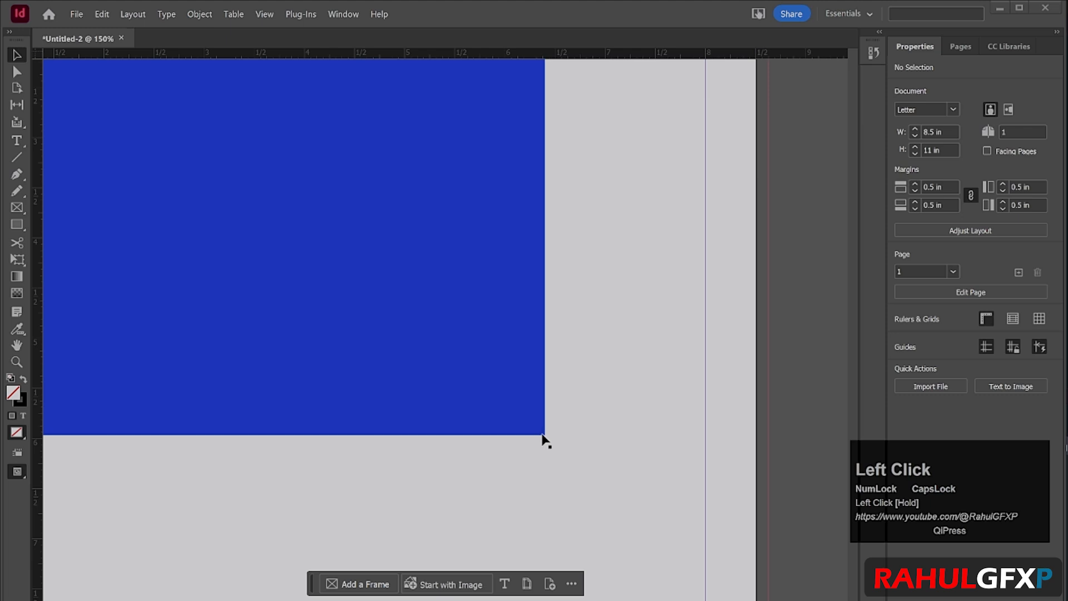
pyautogui.press('alt')
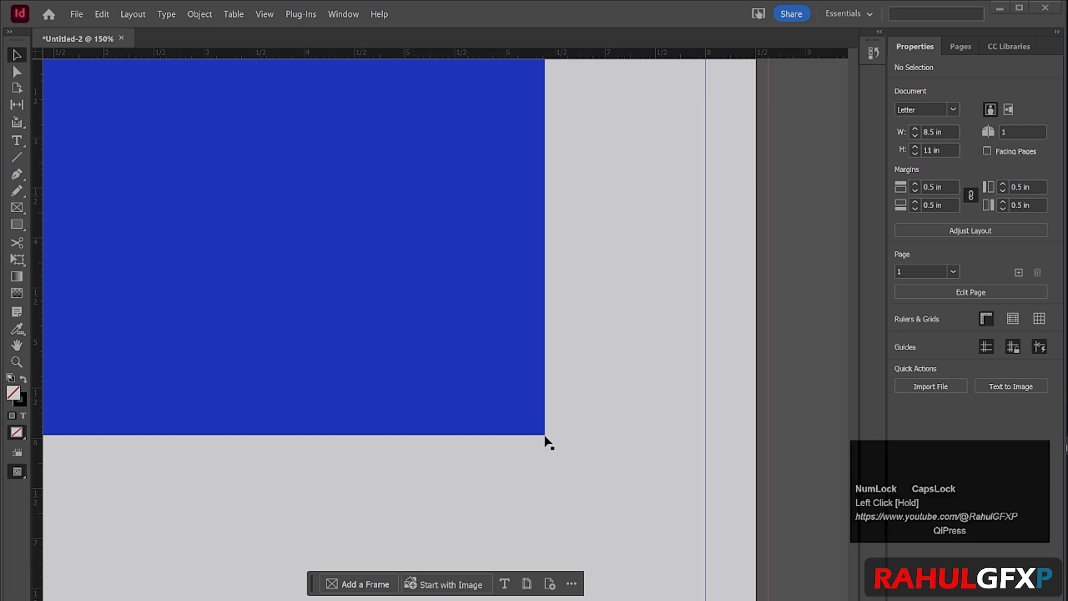
pyautogui.scroll(2, 548, 443)
pyautogui.scroll(-3, 548, 442)
pyautogui.scroll(-1, 548, 442)
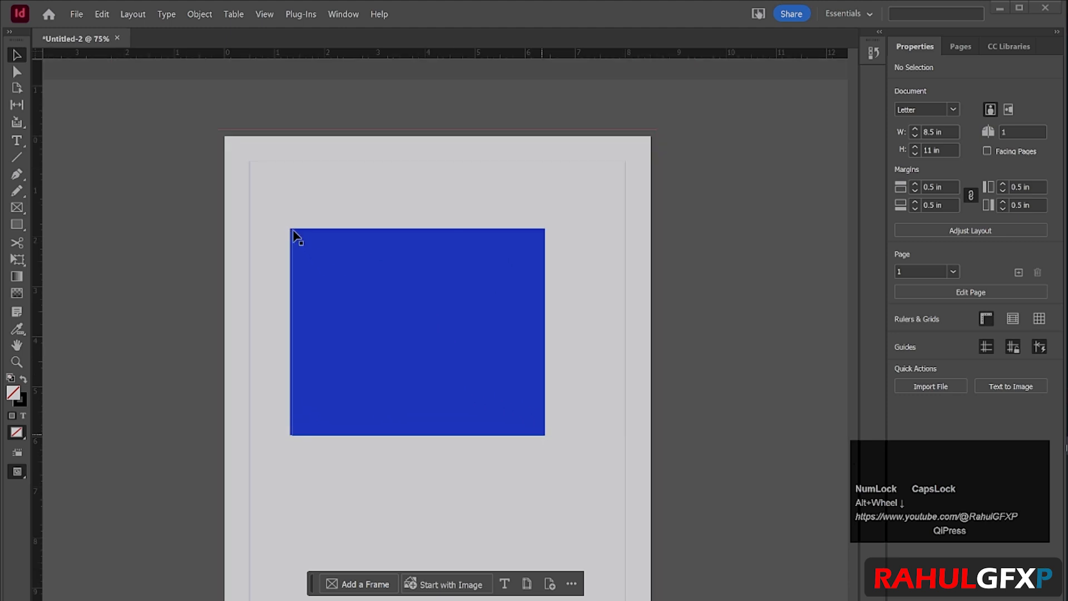
pyautogui.scroll(2, 290, 232)
pyautogui.scroll(1, 292, 234)
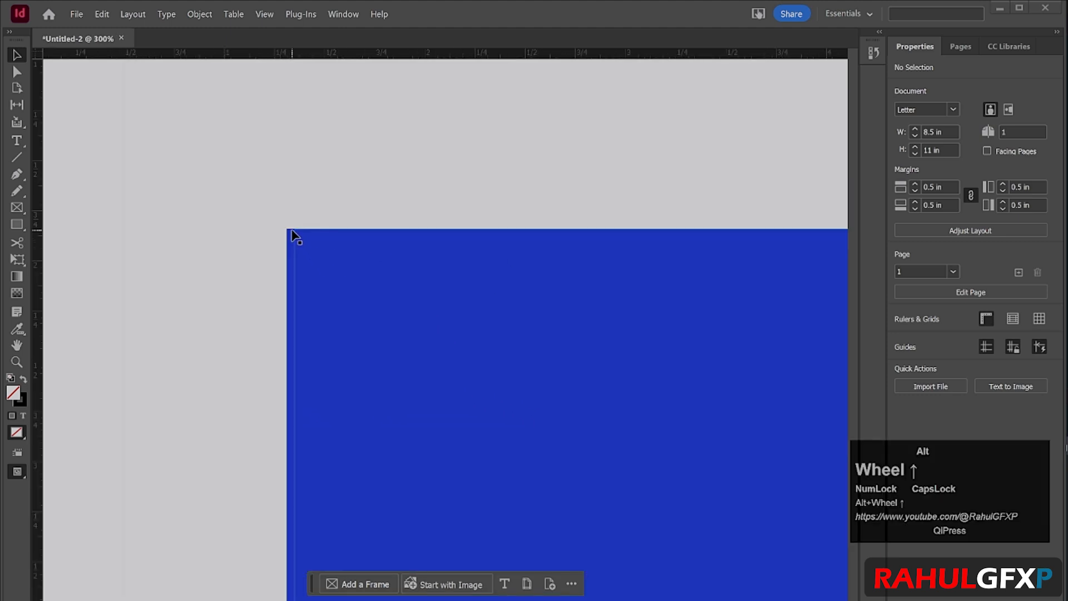
pyautogui.scroll(-1, 292, 233)
pyautogui.scroll(1, 407, 243)
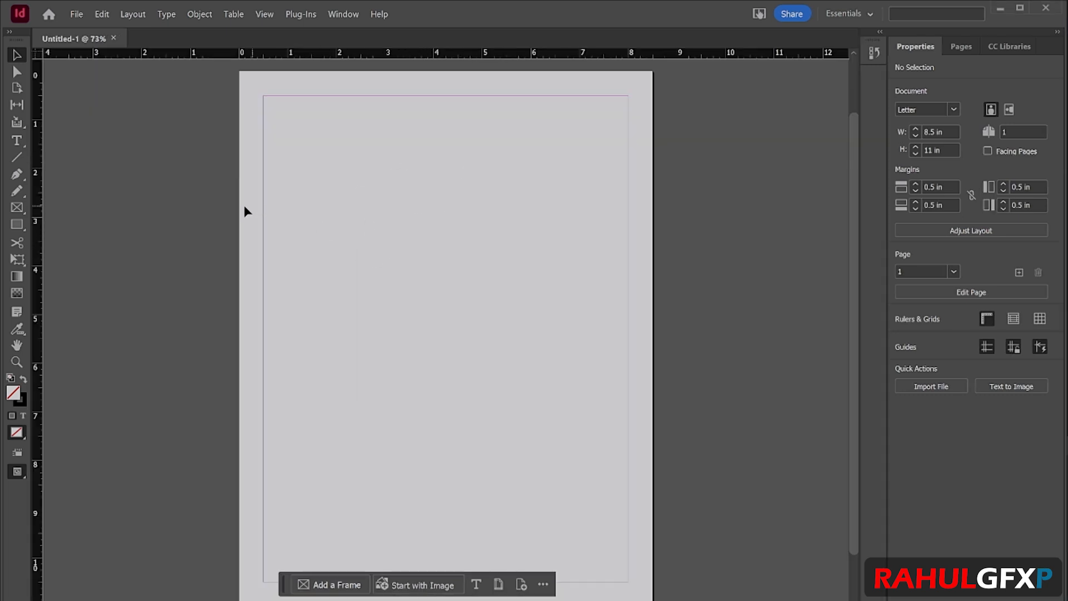
# Step: Create a text frame about 5.6 in wide and 5.1 in tall near the page's upper-left margin corner and fill it with placeholder text
pyautogui.click(16, 143)
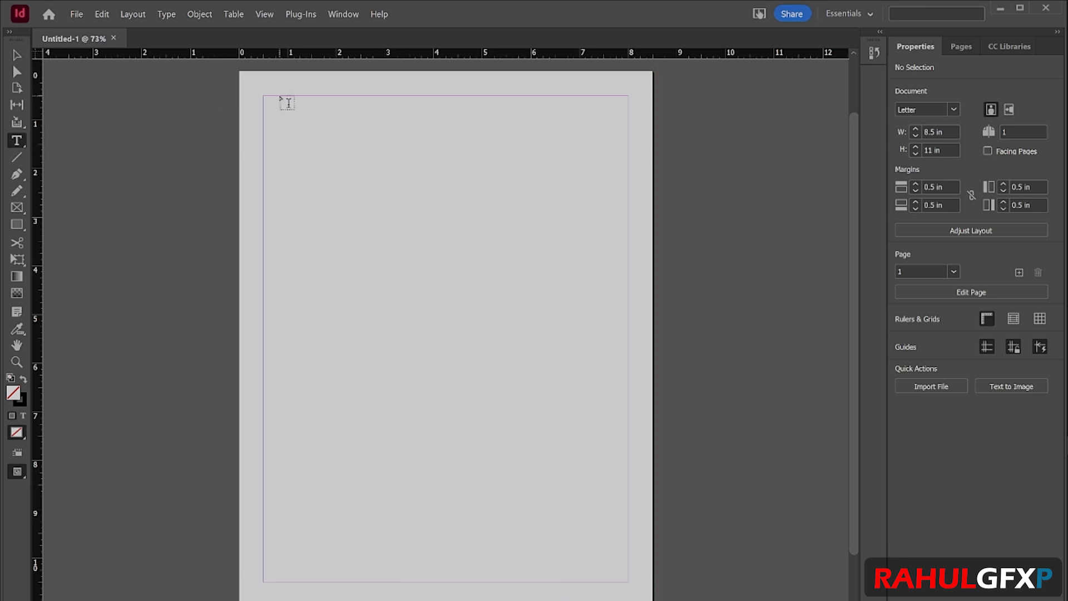
pyautogui.moveTo(273, 107); pyautogui.dragTo(546, 356)
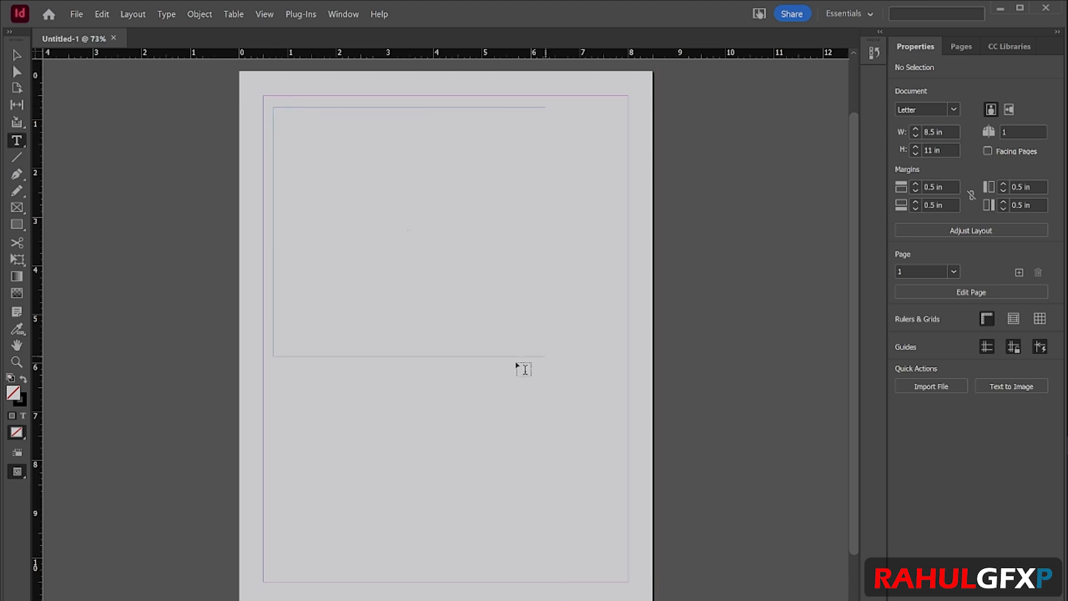
pyautogui.click(432, 255)
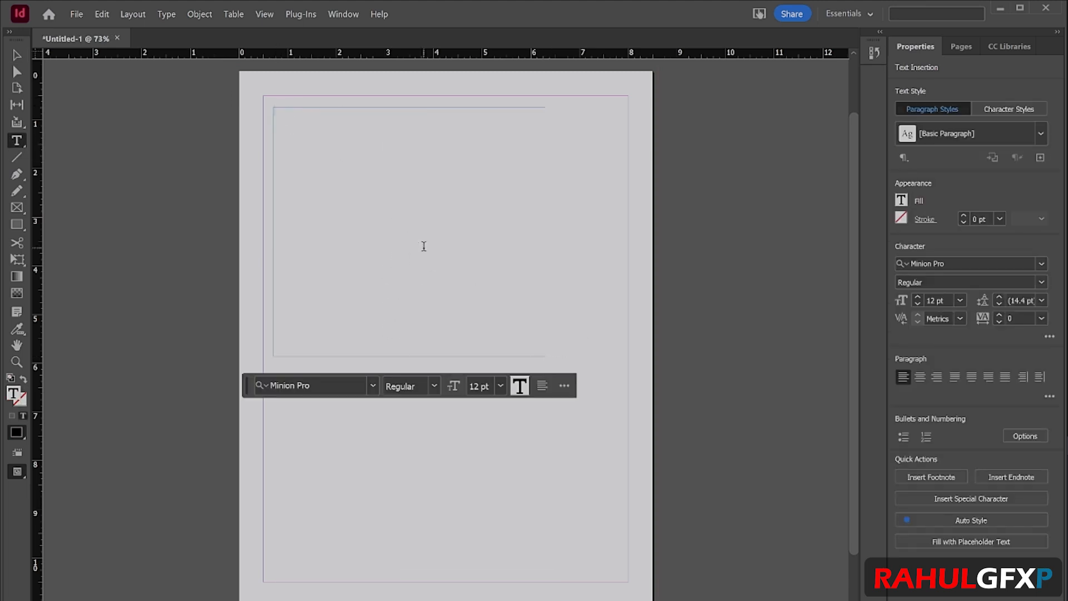
pyautogui.click(984, 541)
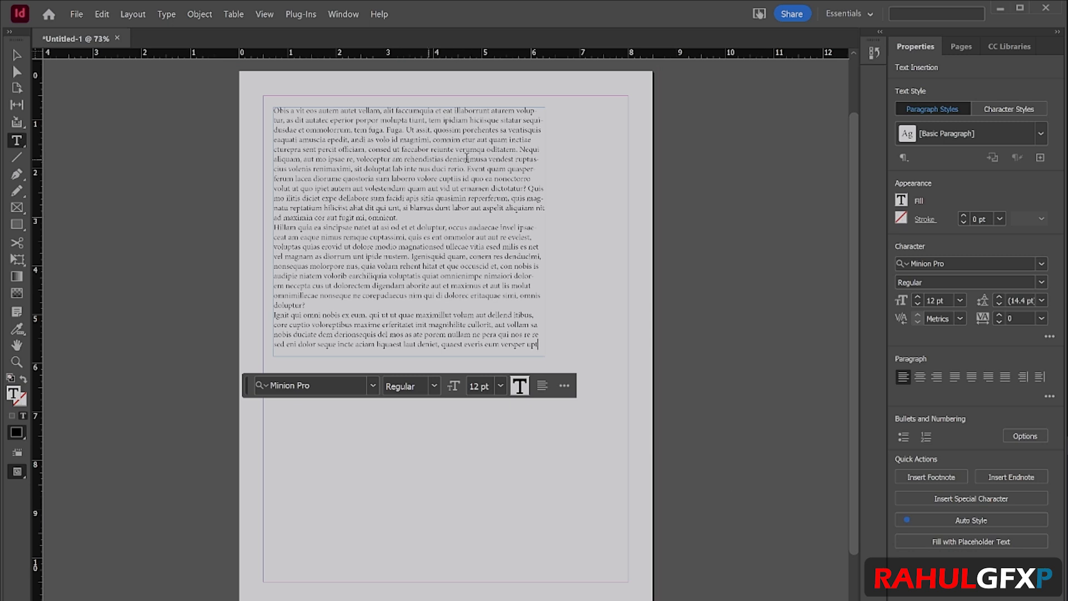